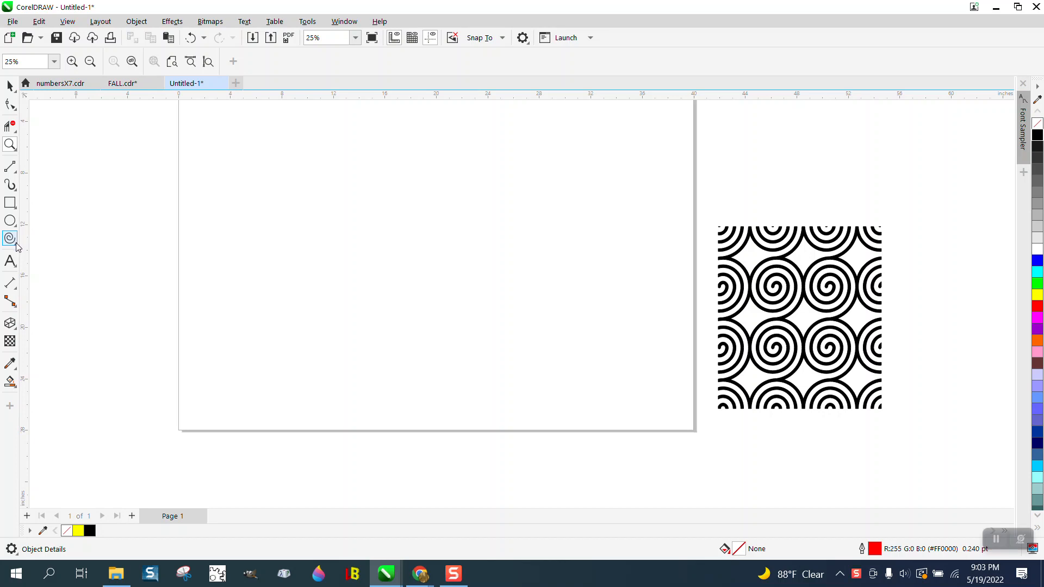
Step: Draw a four-revolution spiral about 6.88 inches across in the open area of the page
left_click(16, 244)
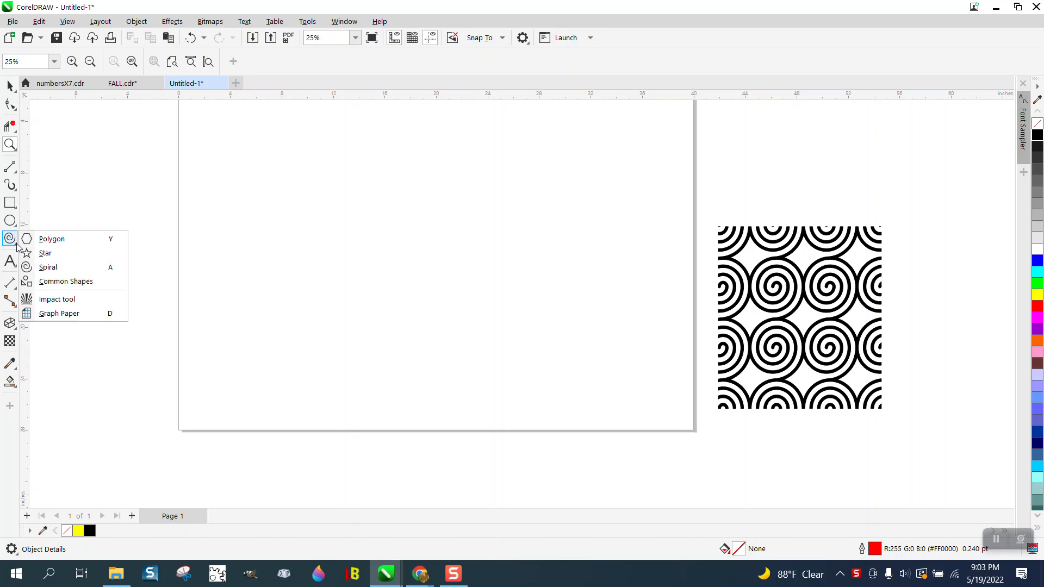
left_click(49, 269)
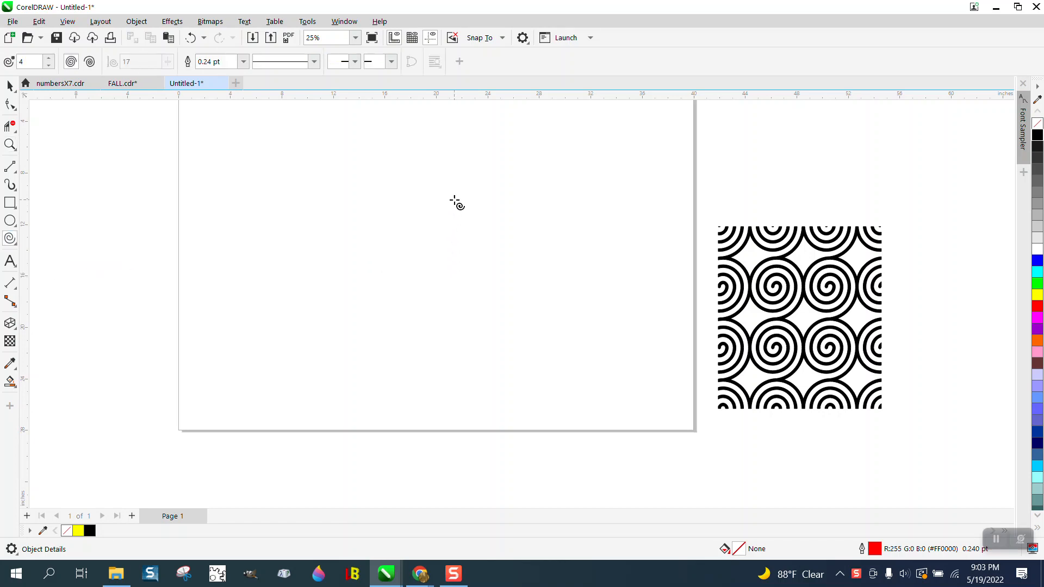
left_click_drag(497, 163, 400, 260)
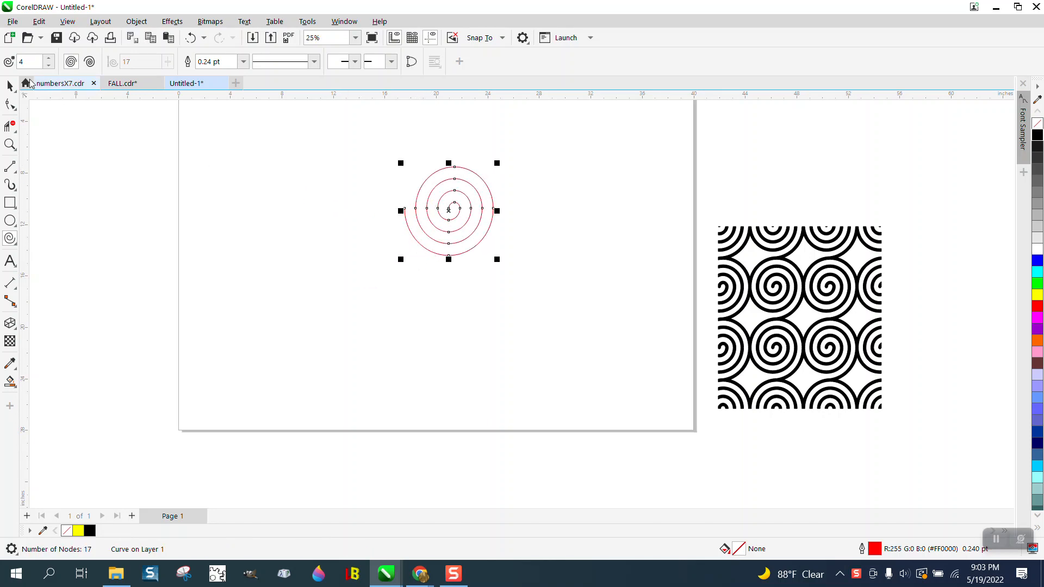
left_click(7, 86)
left_click(10, 144)
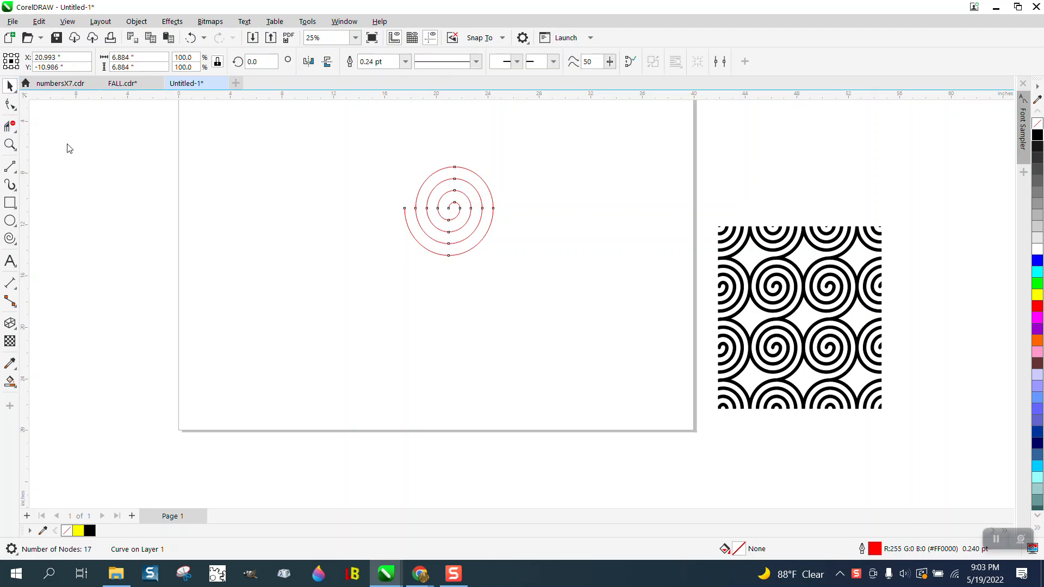
left_click_drag(381, 190, 614, 318)
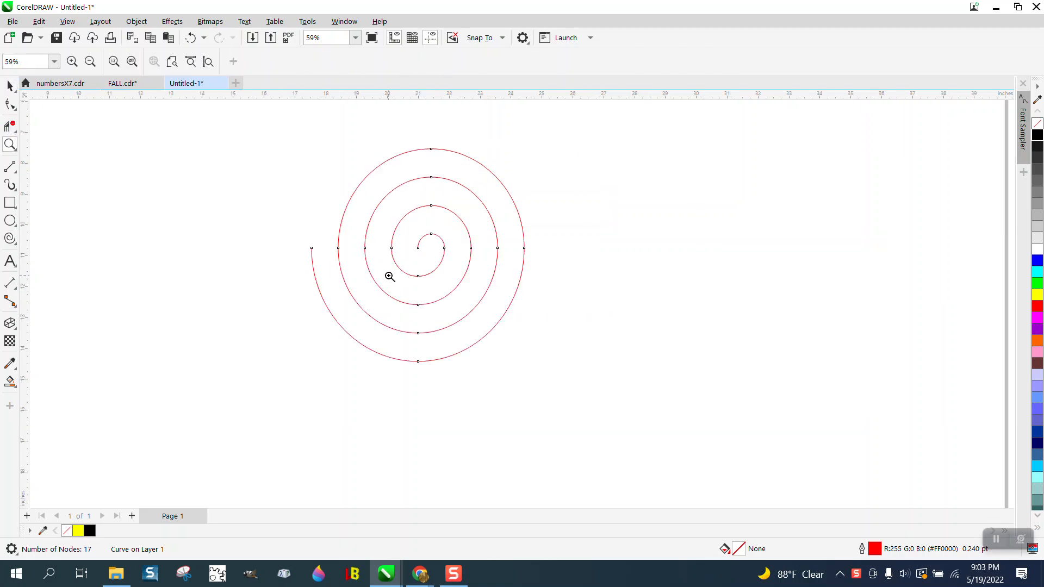
Step: Try rotating the spiral to 45 degrees and to 90 degrees, and undo both rotations
left_click(10, 86)
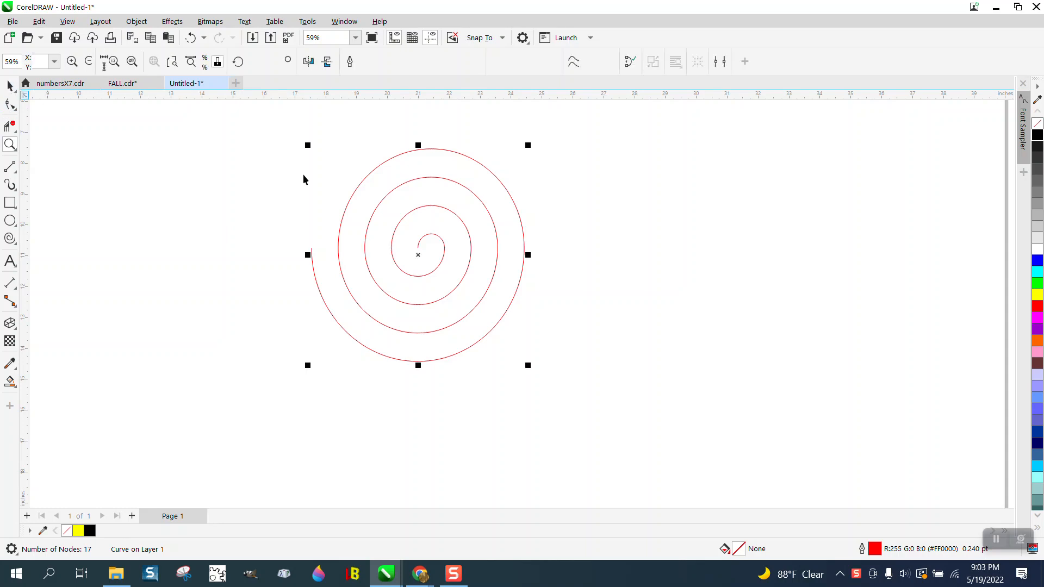
left_click(254, 60)
type("45")
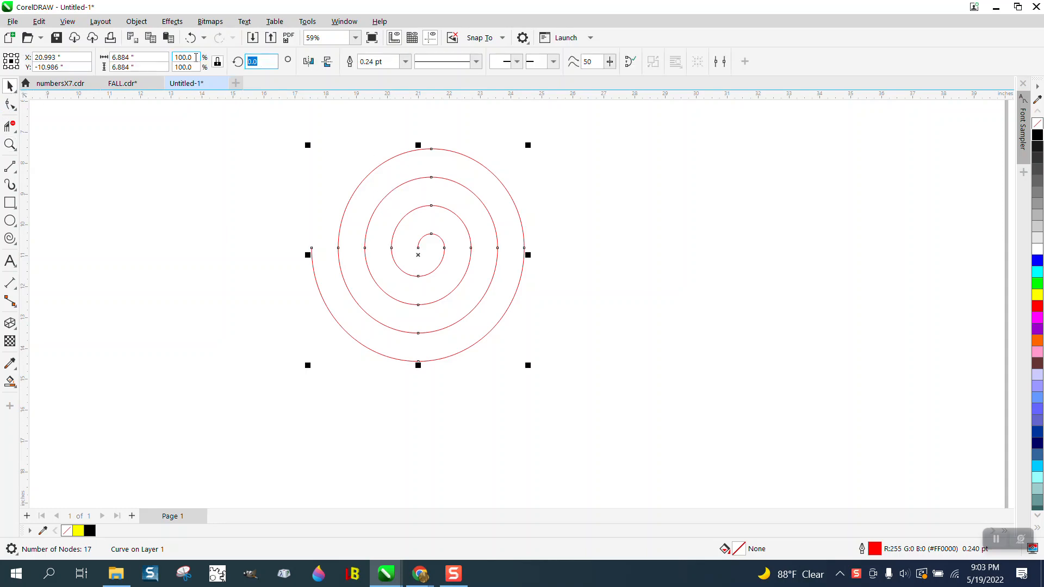
key("Return")
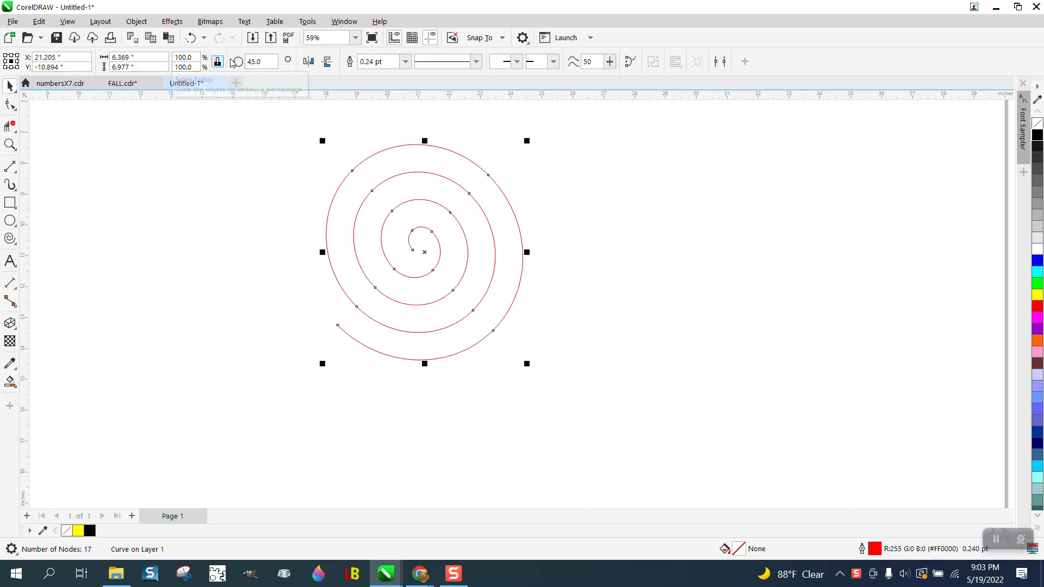
left_click_drag(266, 61, 209, 69)
type("90")
key("Return")
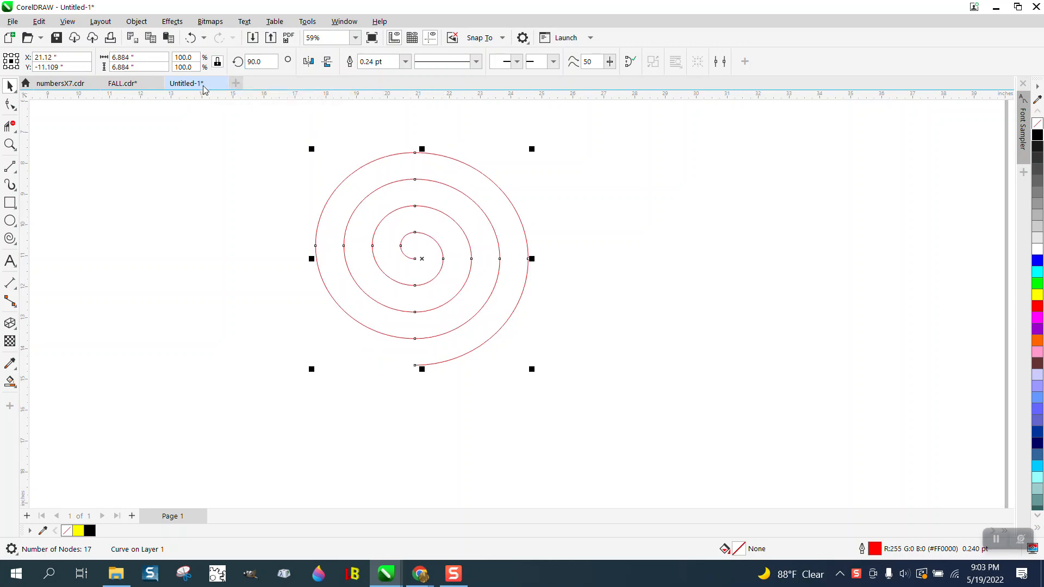
left_click(191, 38)
left_click(191, 37)
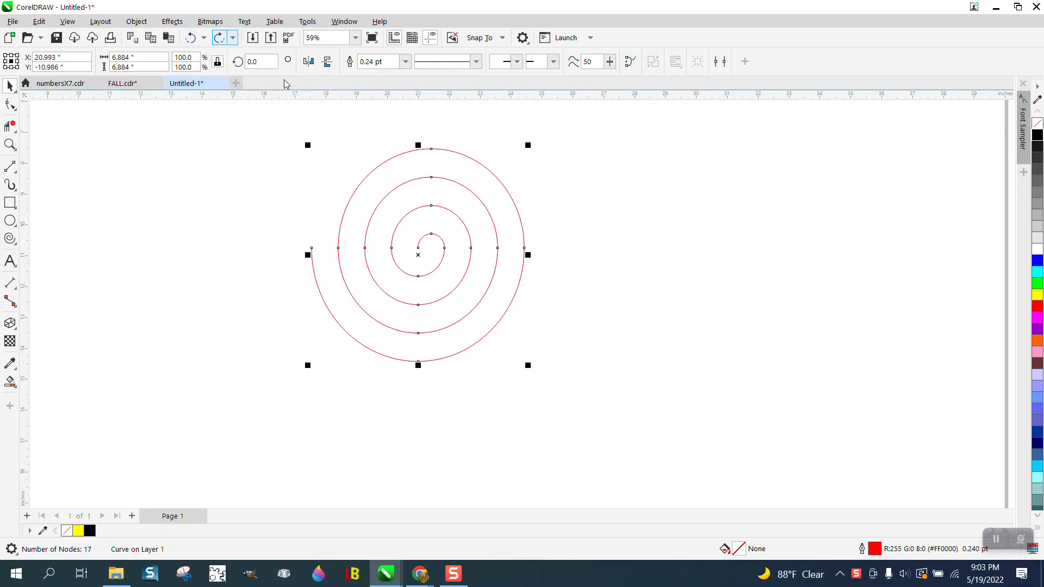
Step: Break the spiral apart at its lowest outer node and delete the outermost quarter-turn segment
left_click(11, 104)
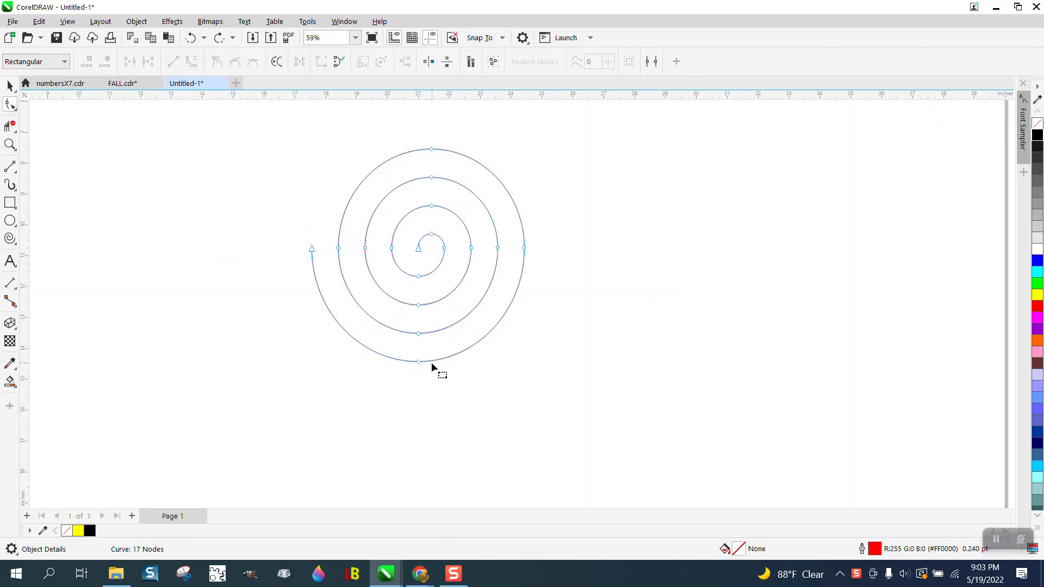
left_click_drag(439, 376, 438, 377)
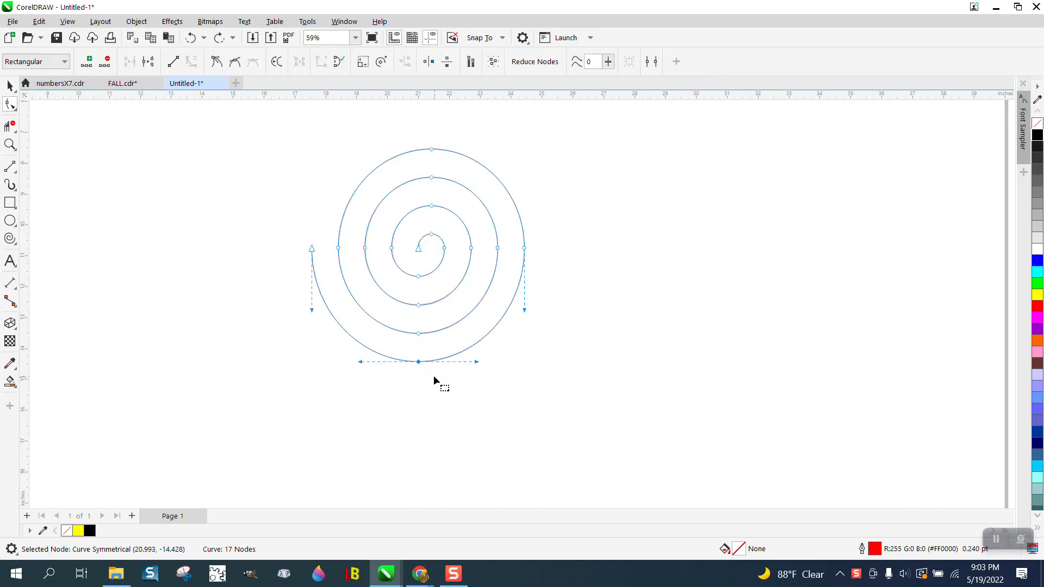
right_click(429, 368)
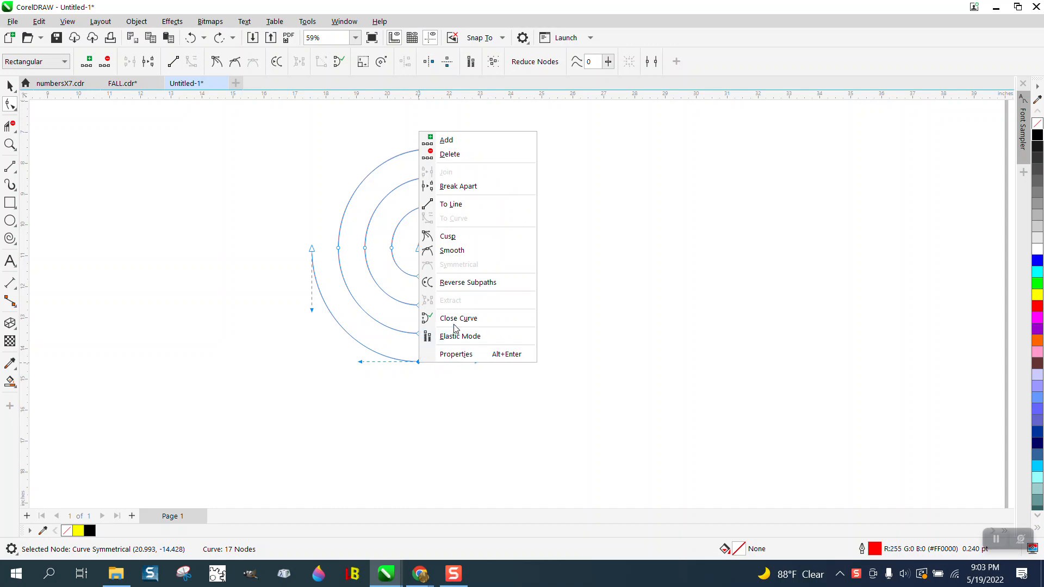
left_click(458, 186)
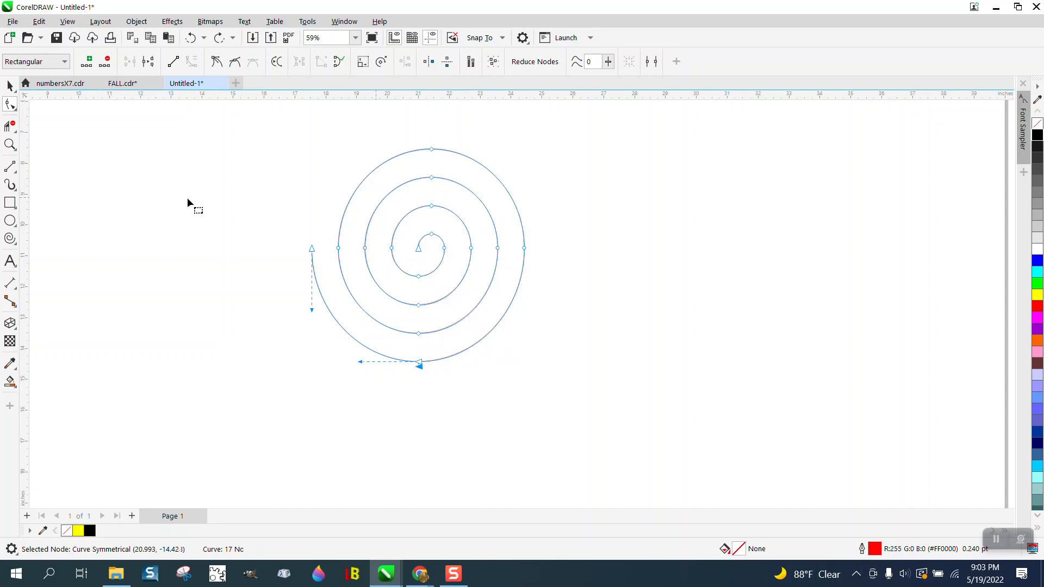
left_click(334, 314)
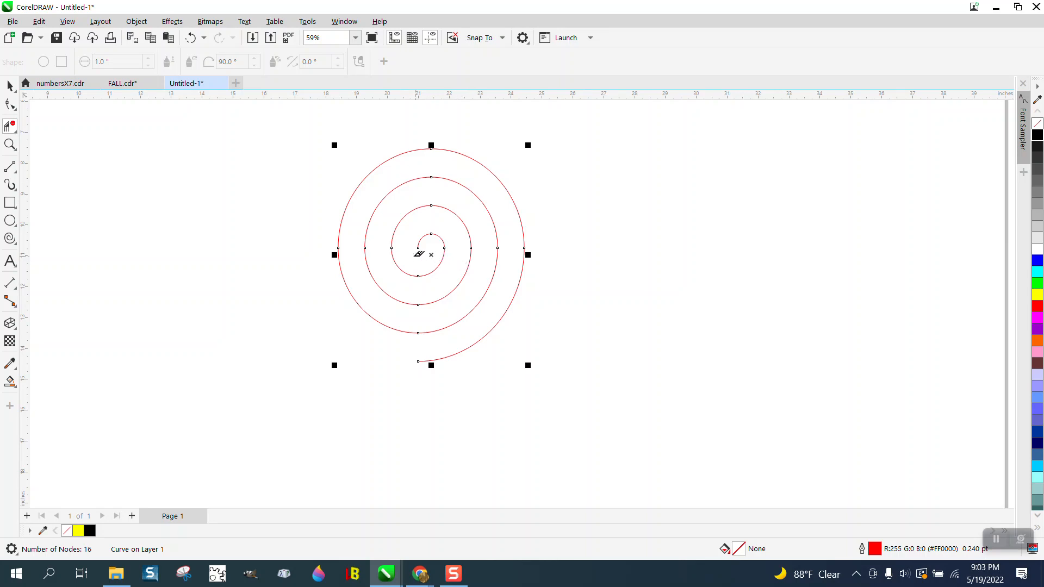
Step: Break the spiral apart at the top node of its innermost turn and delete the short segment at the centre
left_click(10, 144)
left_click_drag(316, 159, 514, 308)
left_click(10, 104)
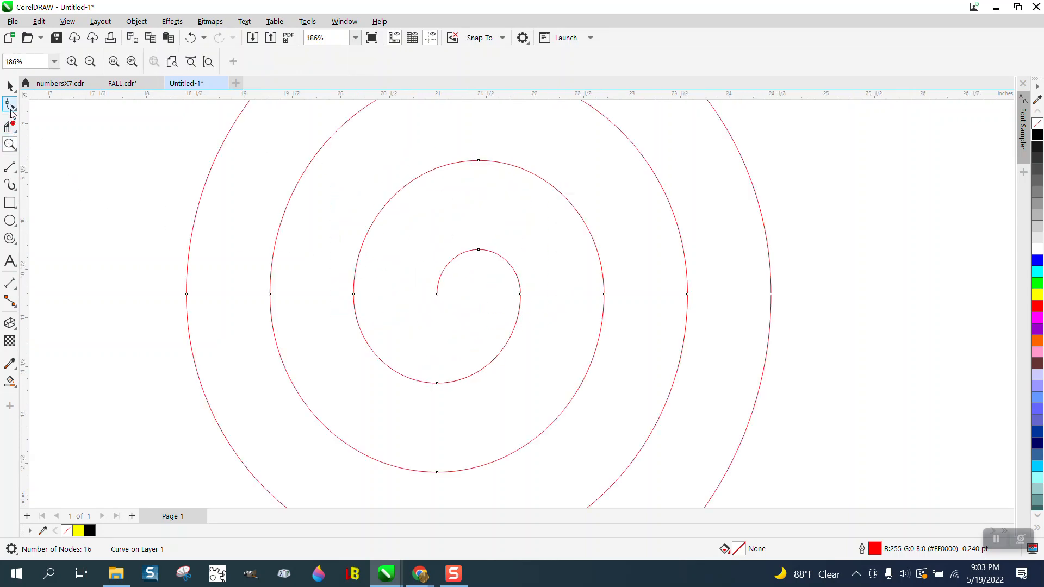
left_click(478, 250)
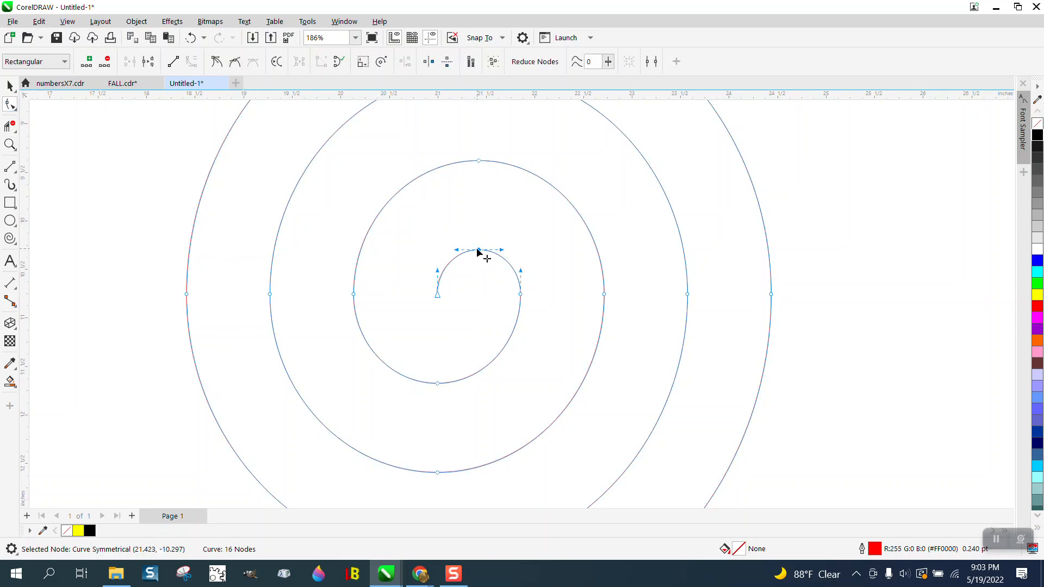
right_click(478, 252)
left_click(507, 303)
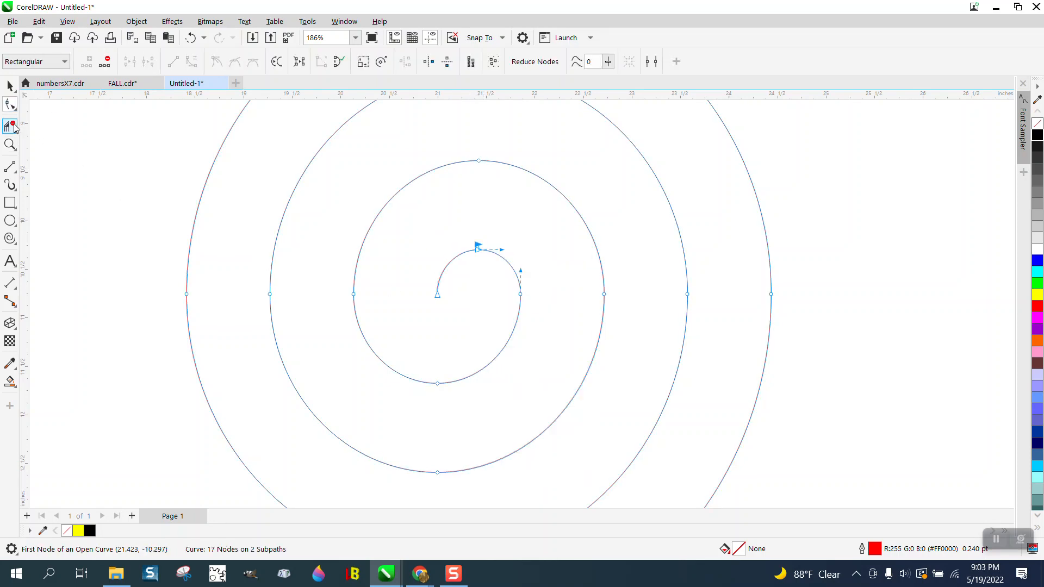
left_click(437, 294)
key("Delete")
scroll(381, 244, "down", 4)
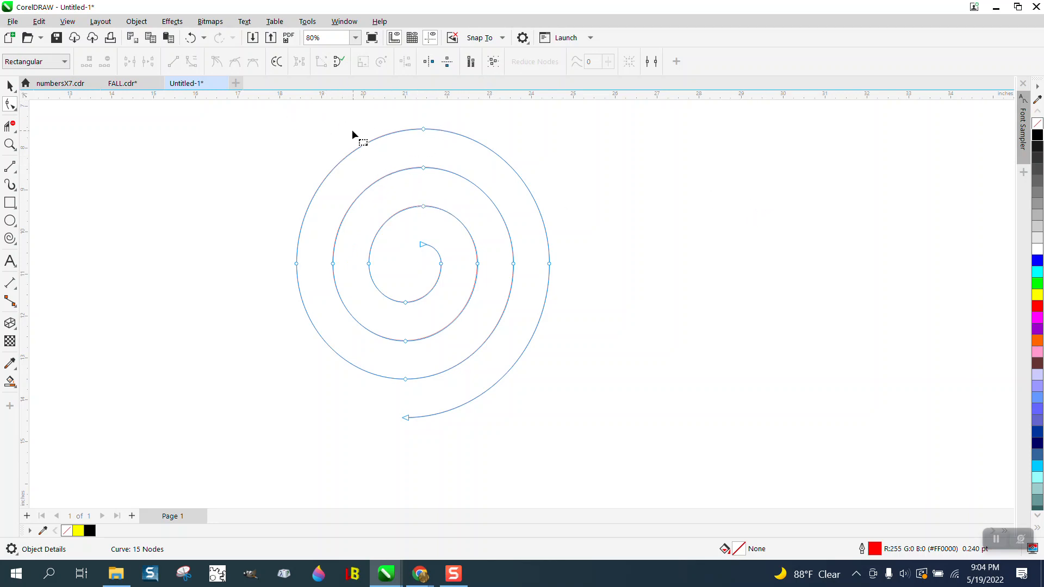
Step: Give the spiral a 24 pt black outline with round line caps
left_click(10, 86)
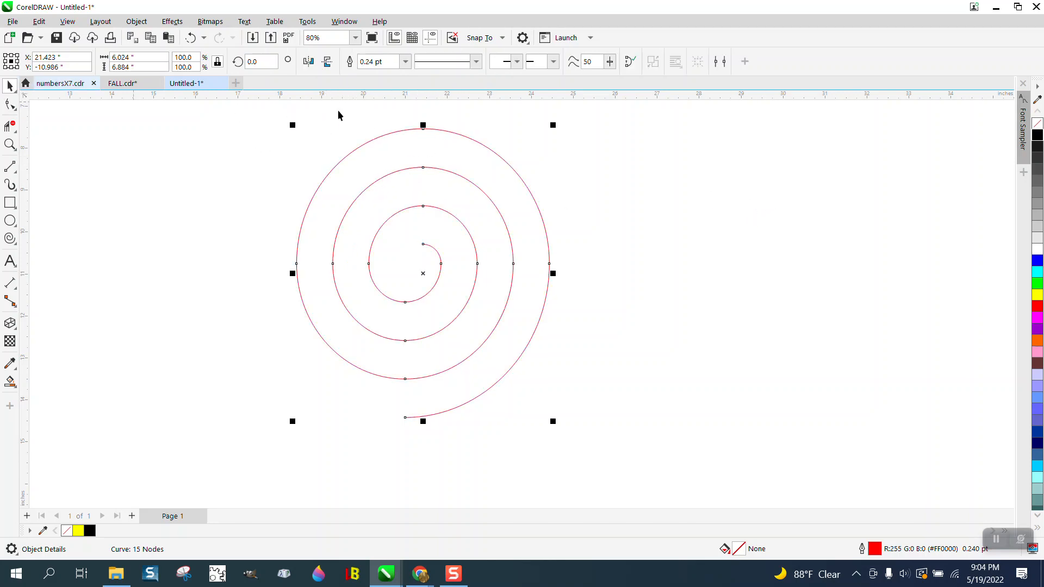
left_click(405, 62)
left_click(375, 193)
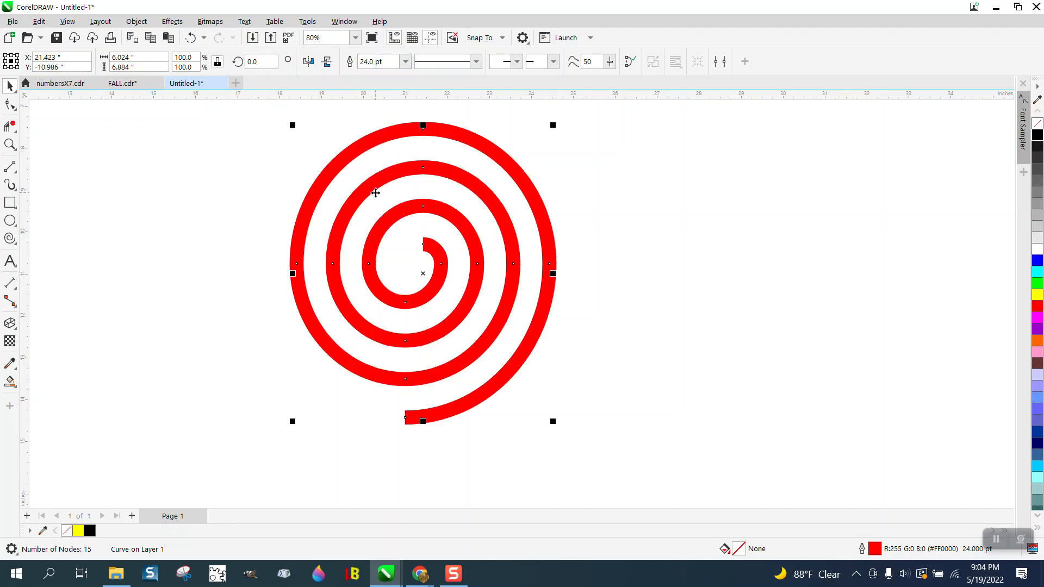
double_click(874, 550)
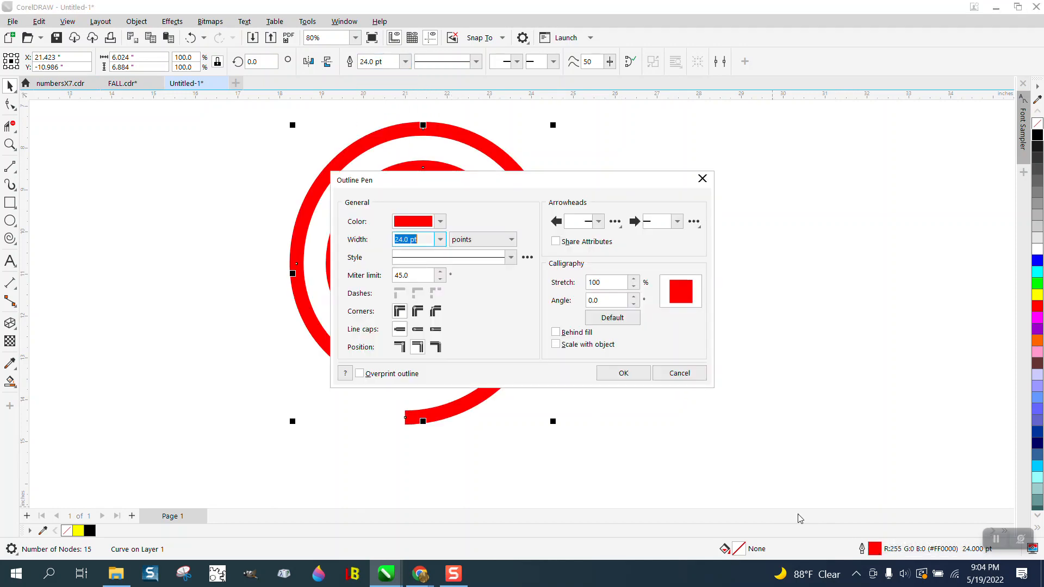
left_click(417, 330)
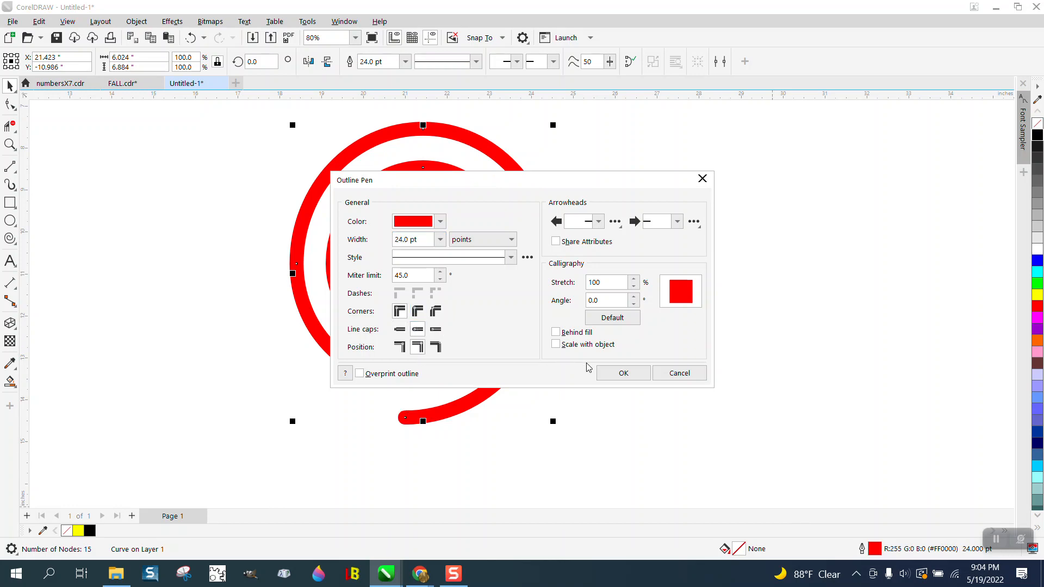
left_click(621, 374)
left_click(799, 325)
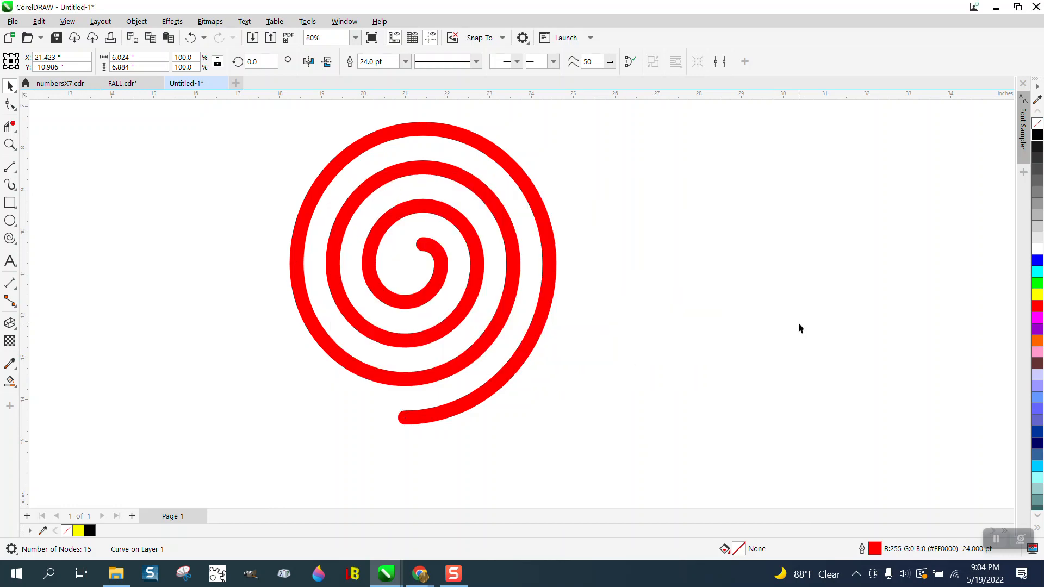
right_click(1038, 138)
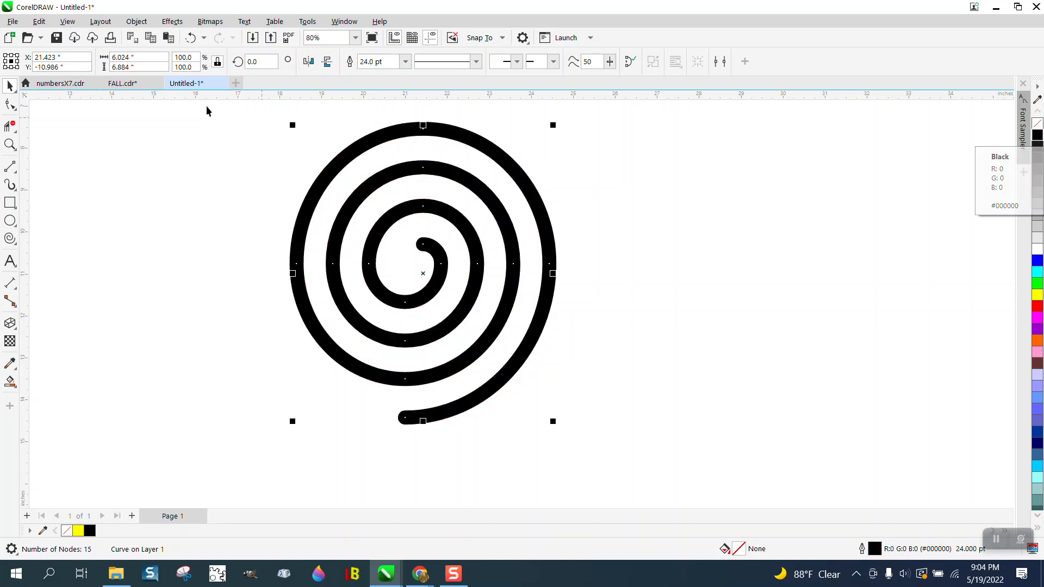
Step: Convert the spiral's outline to an object, then give it no fill and a thin black outline
left_click(136, 22)
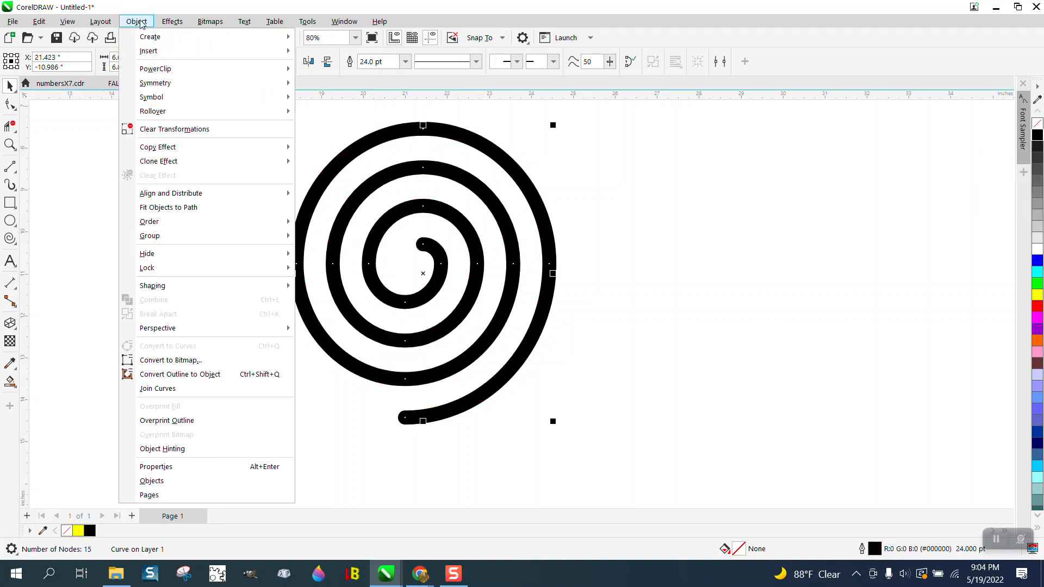
left_click(202, 374)
left_click(1037, 125)
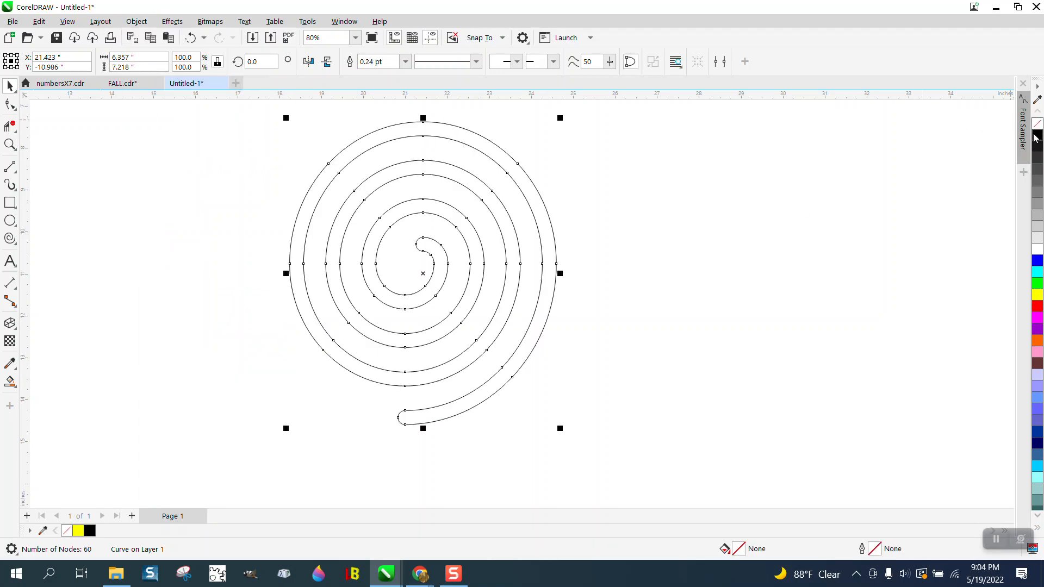
right_click(1036, 136)
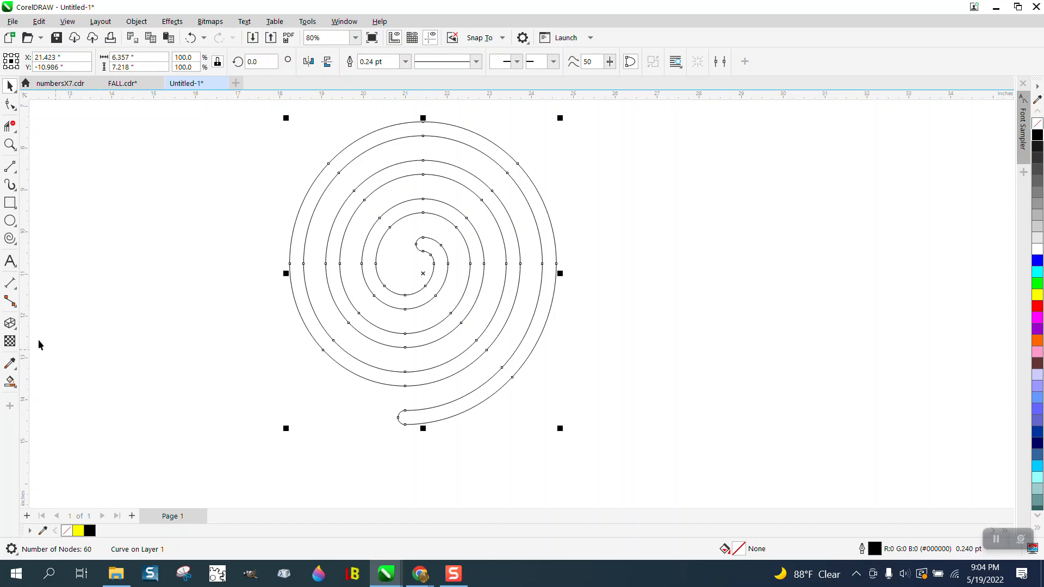
Step: Place a vertical guideline through the spiral's centre at X 21.423 inches, snapped to its topmost nodes
left_click(12, 283)
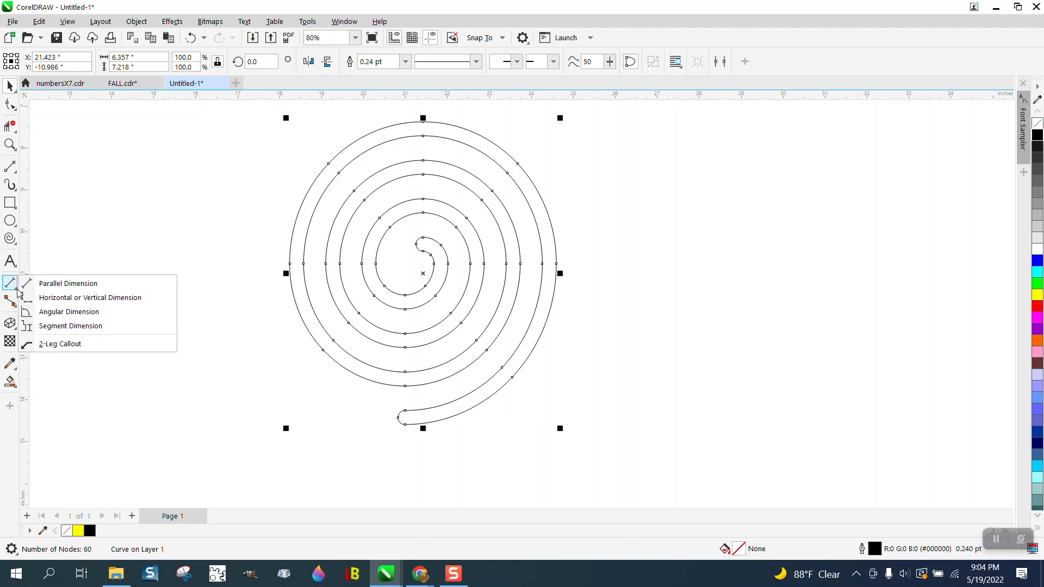
left_click(55, 281)
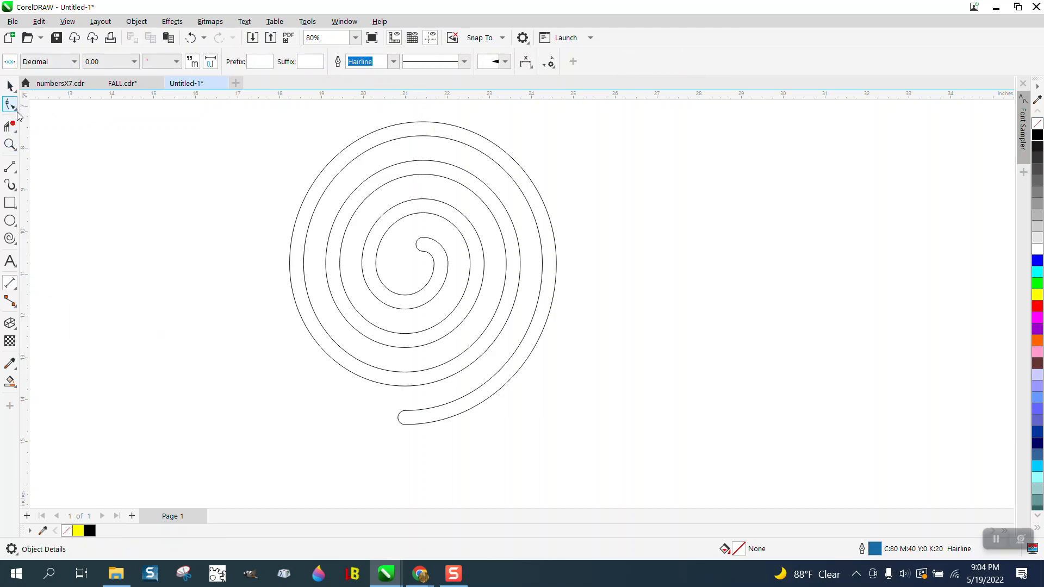
left_click_drag(25, 124, 278, 160)
left_click_drag(413, 162, 432, 162)
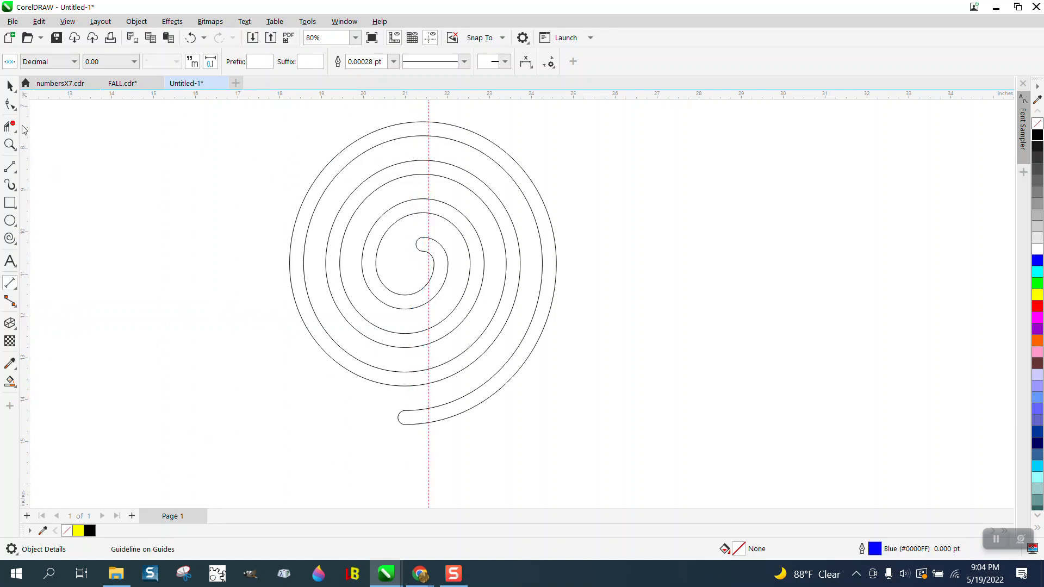
left_click(460, 142)
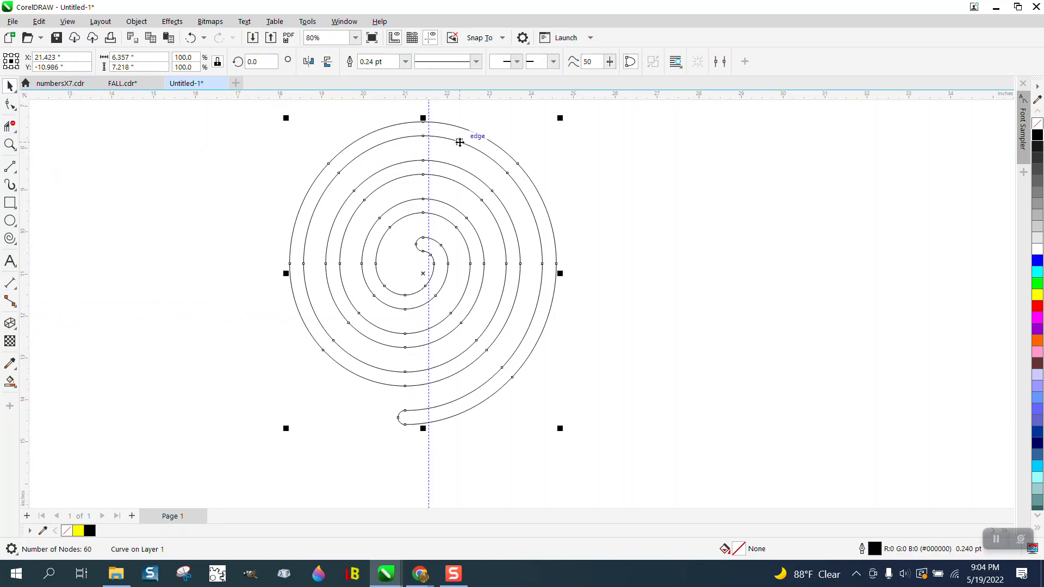
left_click_drag(429, 141, 424, 139)
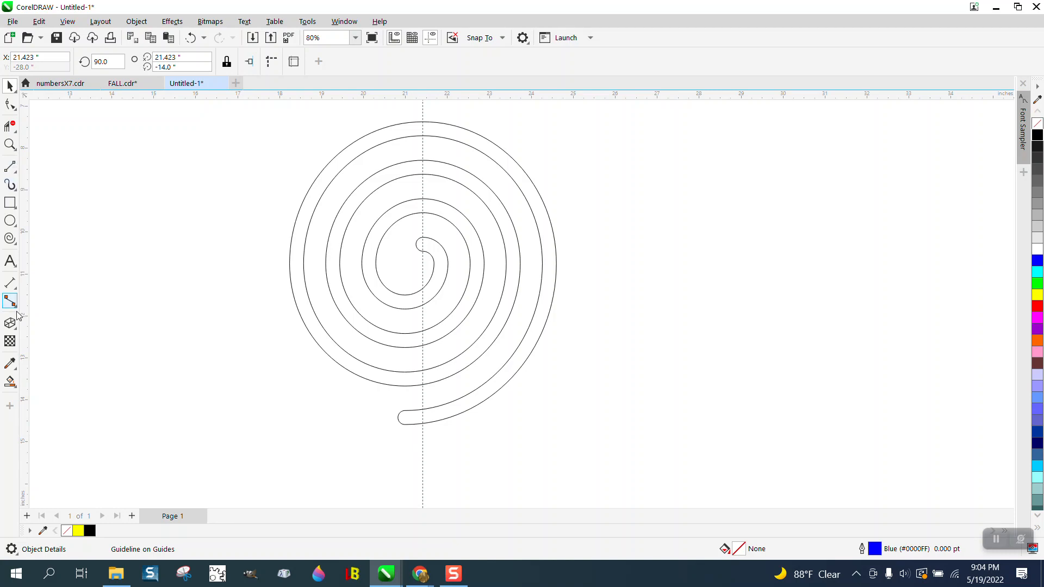
Step: Add a parallel dimension along the guideline from the spiral's top outer edge to the inner edge of its bottom tail
left_click(15, 286)
left_click(50, 289)
left_click_drag(423, 123, 426, 409)
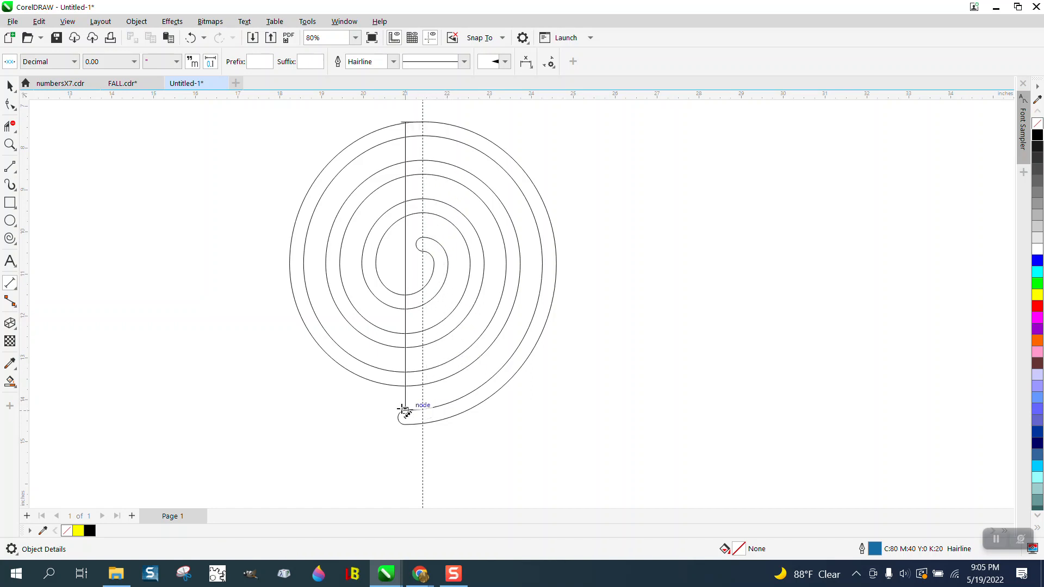
left_click(403, 409)
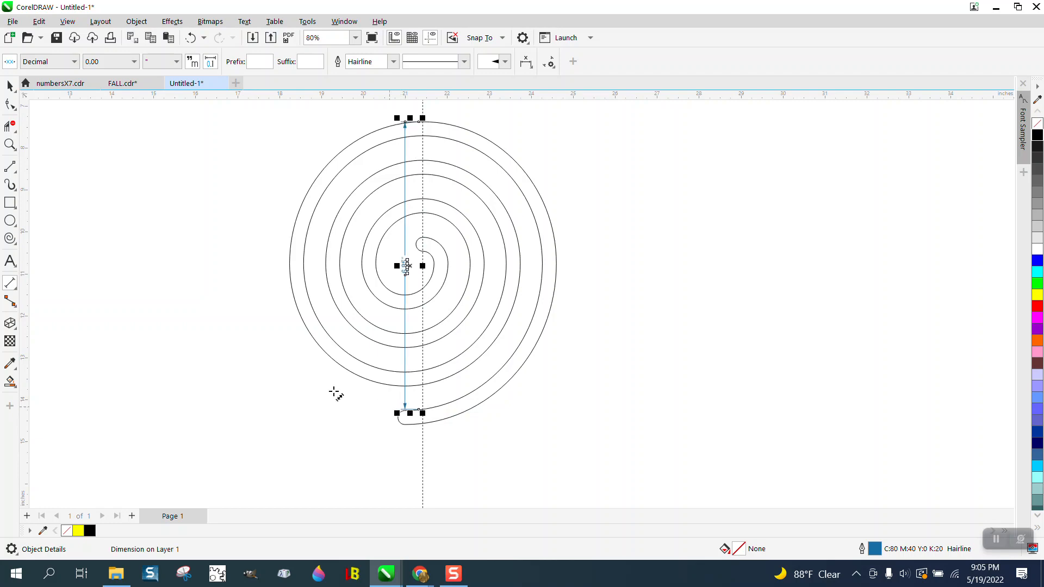
Step: Examine the value of the vertical dimension on the spiral up close, then delete the dimension
left_click(11, 144)
scroll(448, 288, "up", 5)
scroll(447, 284, "down", 4)
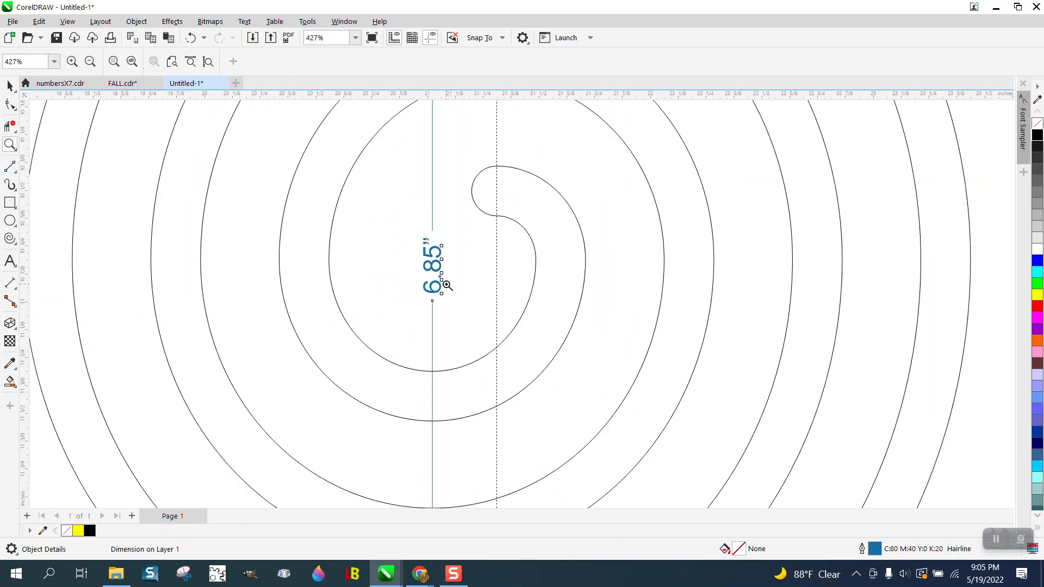
scroll(426, 273, "down", 5)
left_click(10, 85)
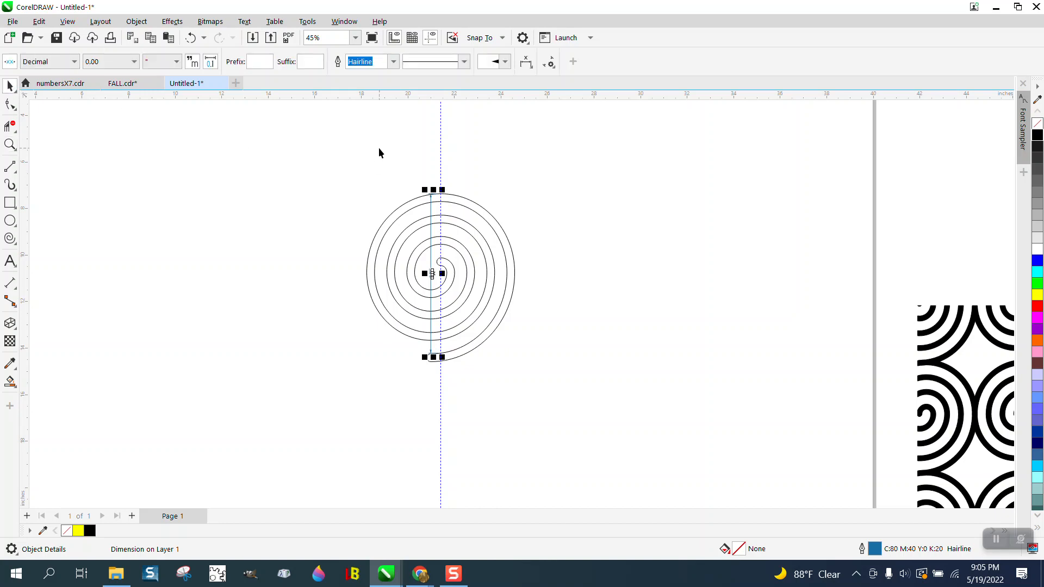
key("Delete")
Step: Set the nudge distance to 6.85 inches and make three copies of the spiral, each nudged one step below the previous one
left_click_drag(444, 65, 385, 68)
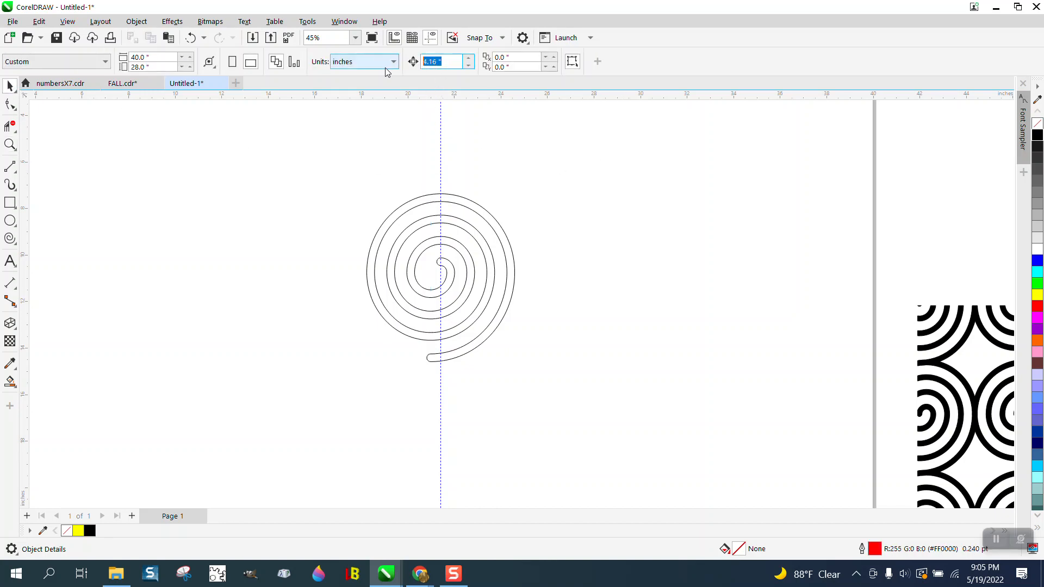
type("6.85")
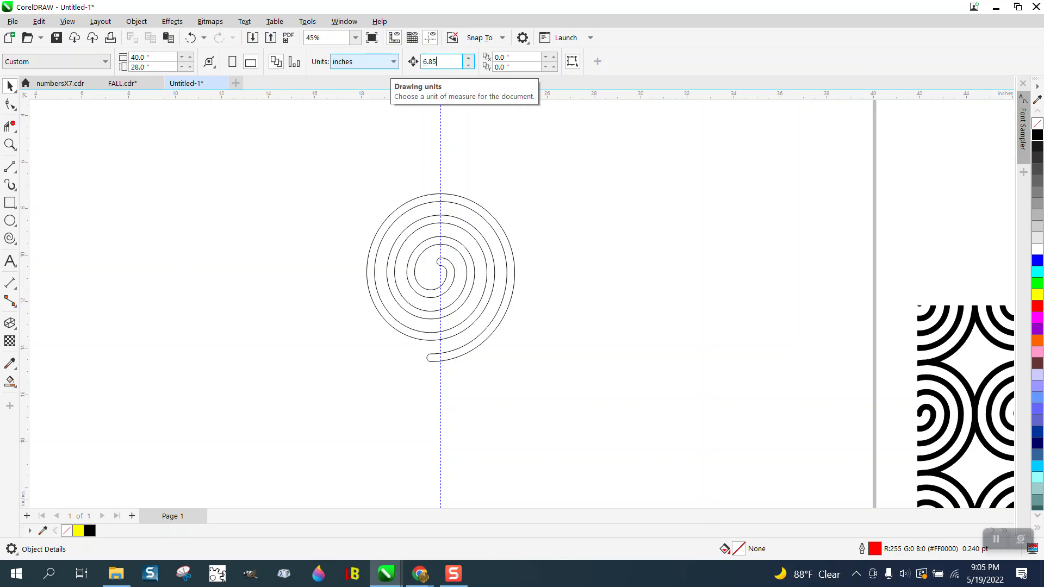
left_click(484, 215)
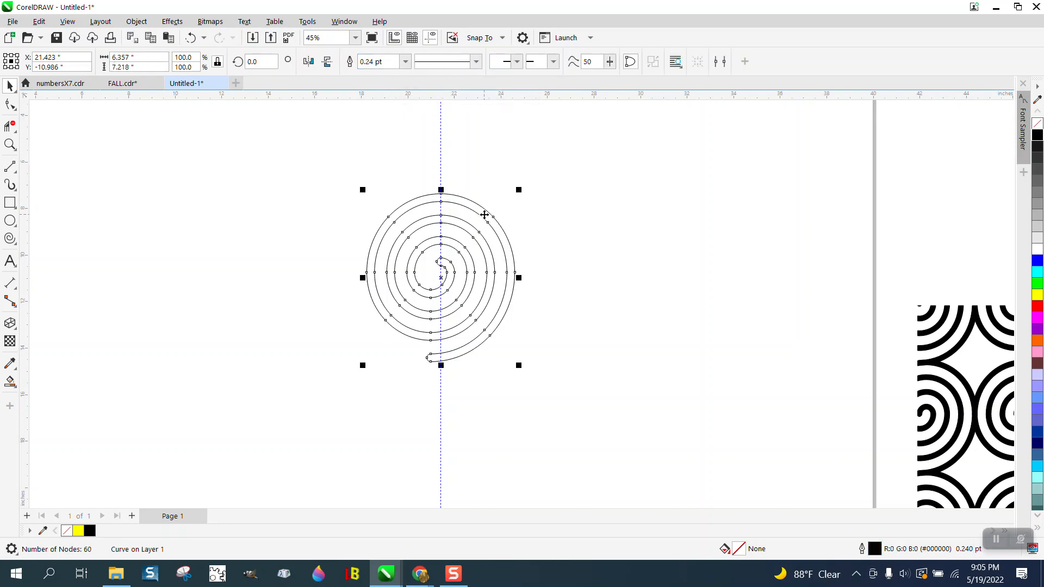
key("plus")
key("Down")
scroll(413, 213, "down", 1)
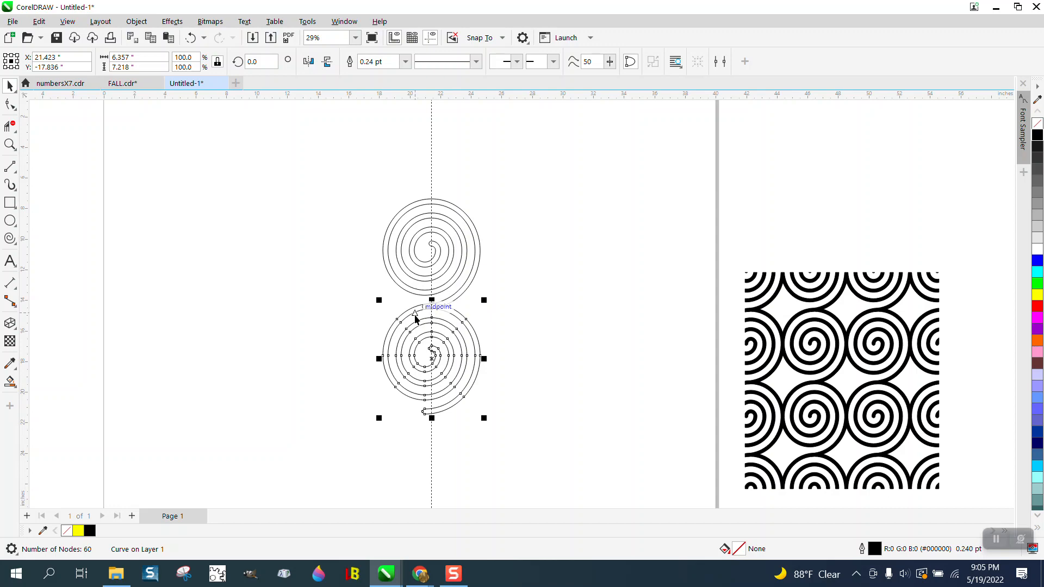
key("plus")
key("Down")
key("plus")
key("Down")
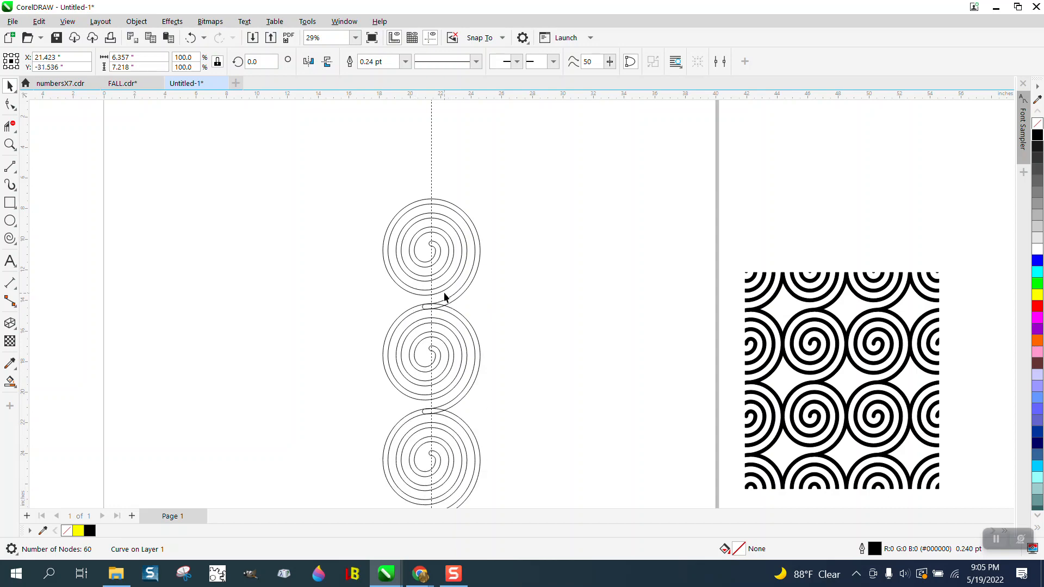
Step: Move the column of four spirals near the page's left edge, centred at about X 6.26, Y -14.27 inches
scroll(443, 296, "down", 1)
left_click_drag(387, 225, 531, 492)
left_click_drag(453, 373, 309, 292)
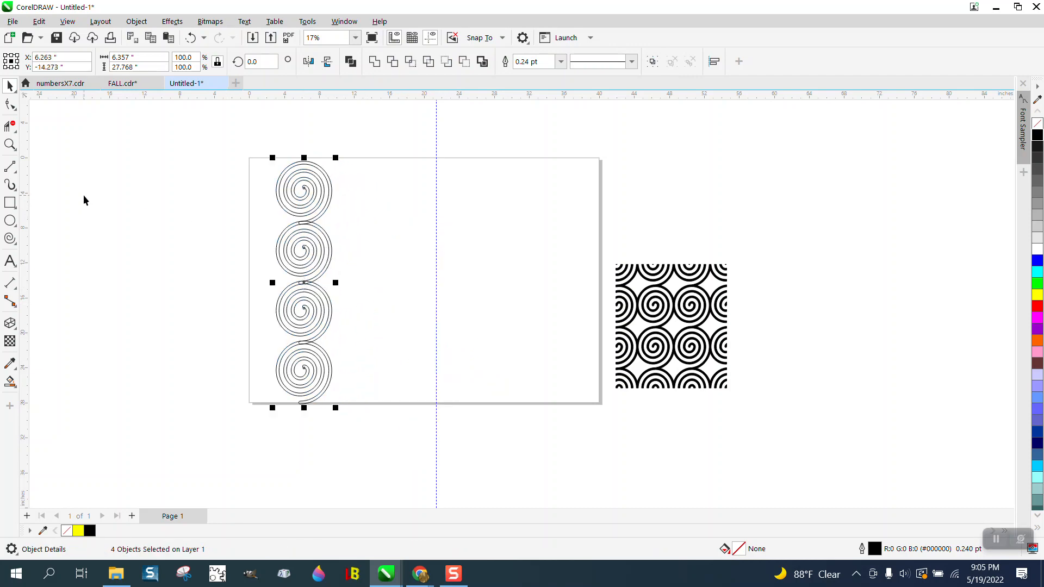
Step: Measure the top spiral with a parallel dimension from its left outer edge to the inner edge of its right outer band, then delete the dimension
left_click(10, 144)
left_click_drag(252, 160, 372, 252)
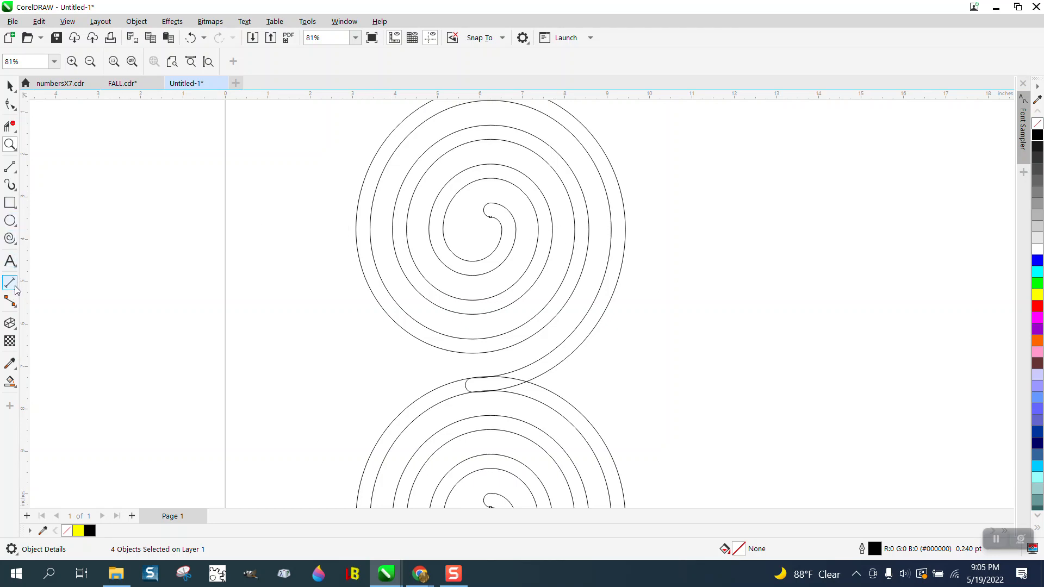
left_click(8, 86)
scroll(458, 205, "down", 2)
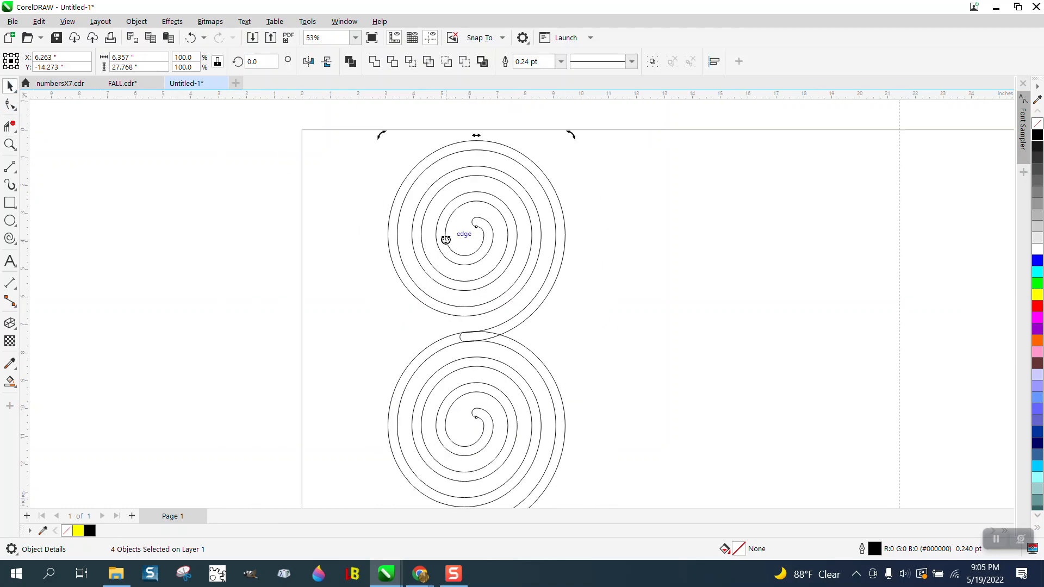
left_click(124, 58)
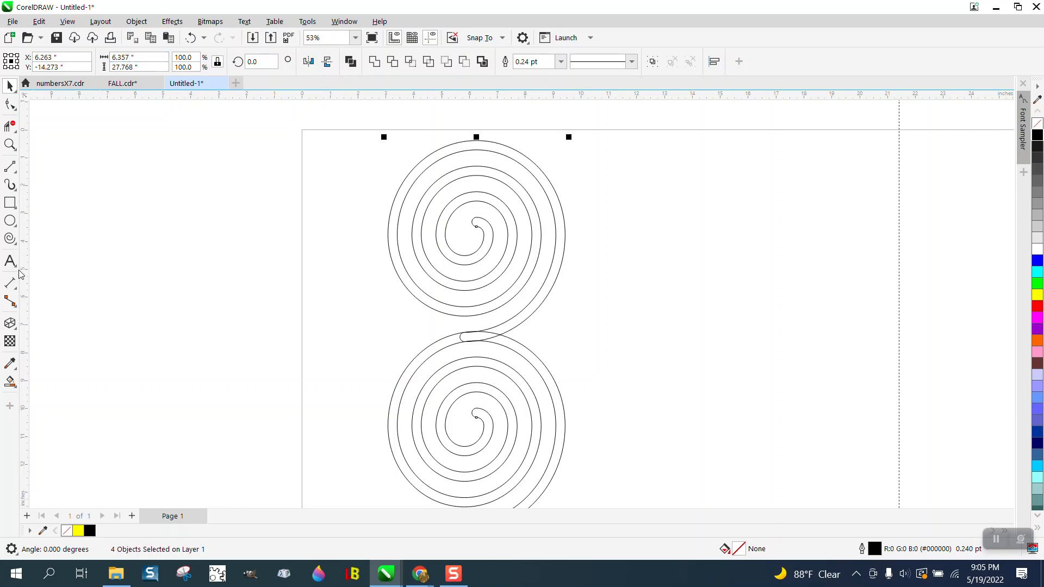
left_click(16, 286)
left_click(56, 281)
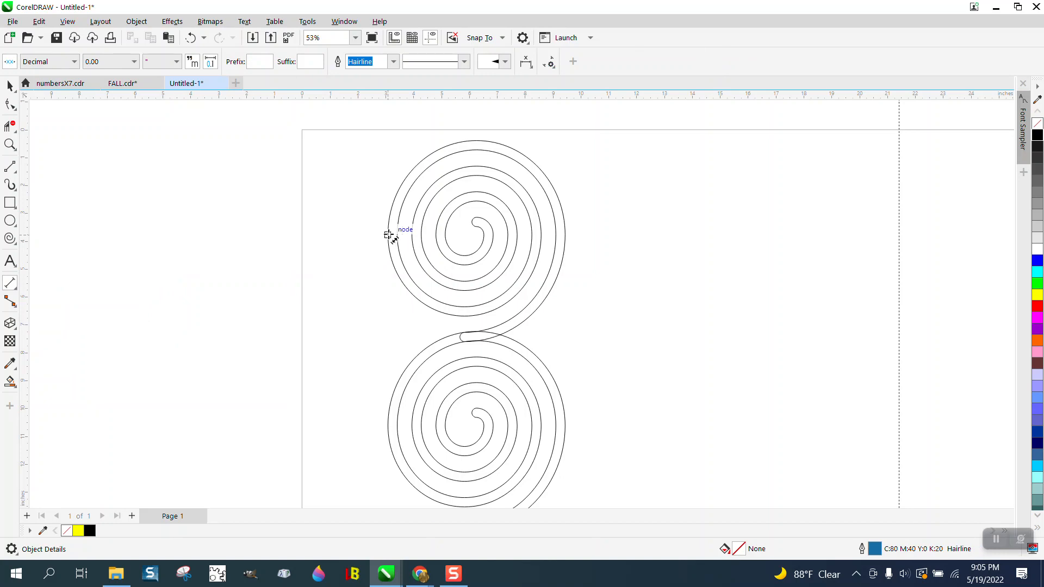
left_click_drag(389, 235, 556, 232)
left_click(556, 233)
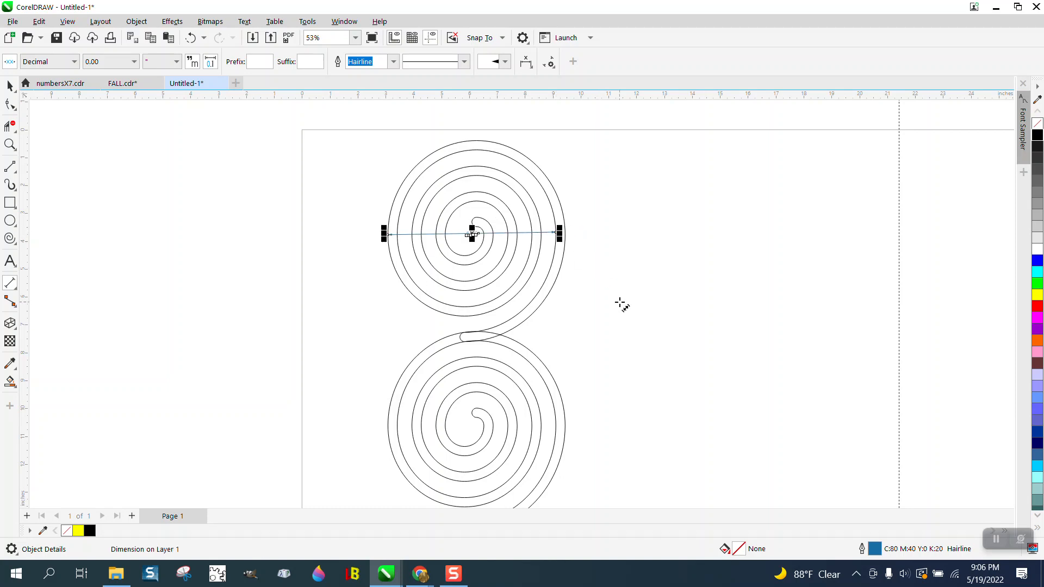
key("Delete")
key("space")
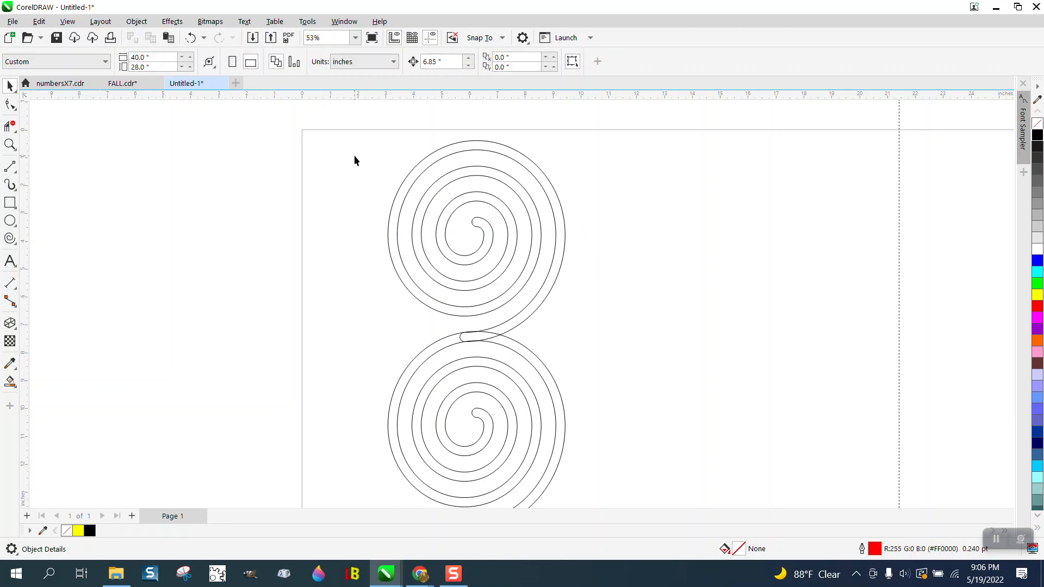
Step: Set the nudge distance to 6.02 inches and make three copies of the spiral column, each nudged one step to the right
scroll(354, 155, "down", 1)
left_click_drag(445, 61, 399, 66)
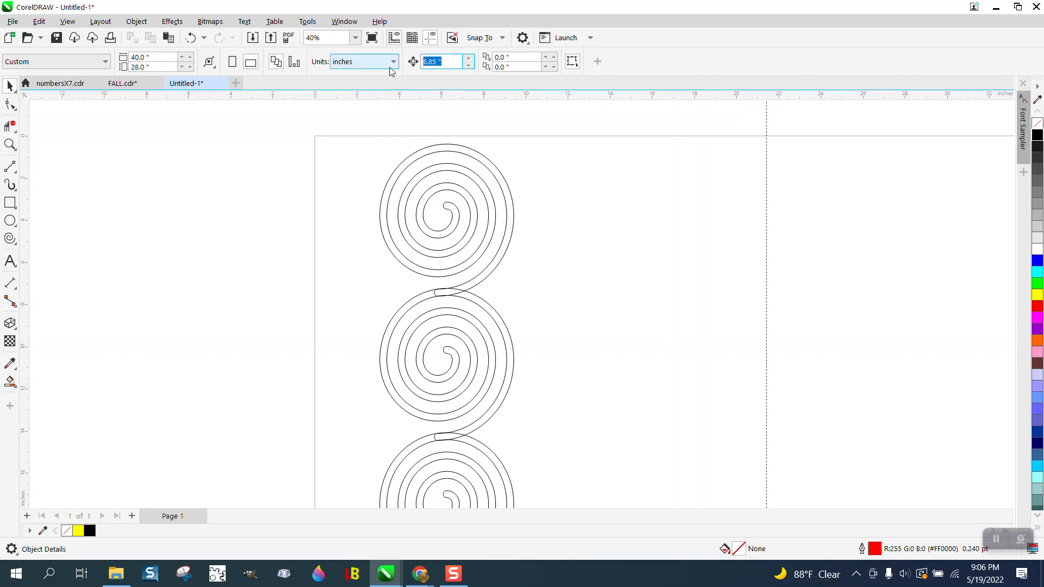
type("6.02")
scroll(392, 125, "down", 2)
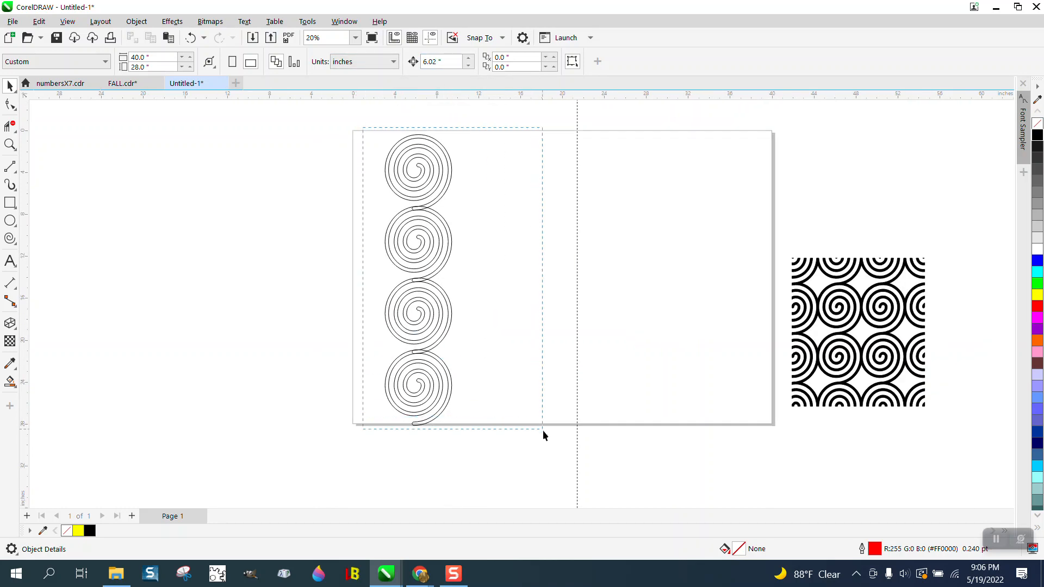
left_click_drag(543, 429, 554, 441)
key("ctrl+d")
key("Right")
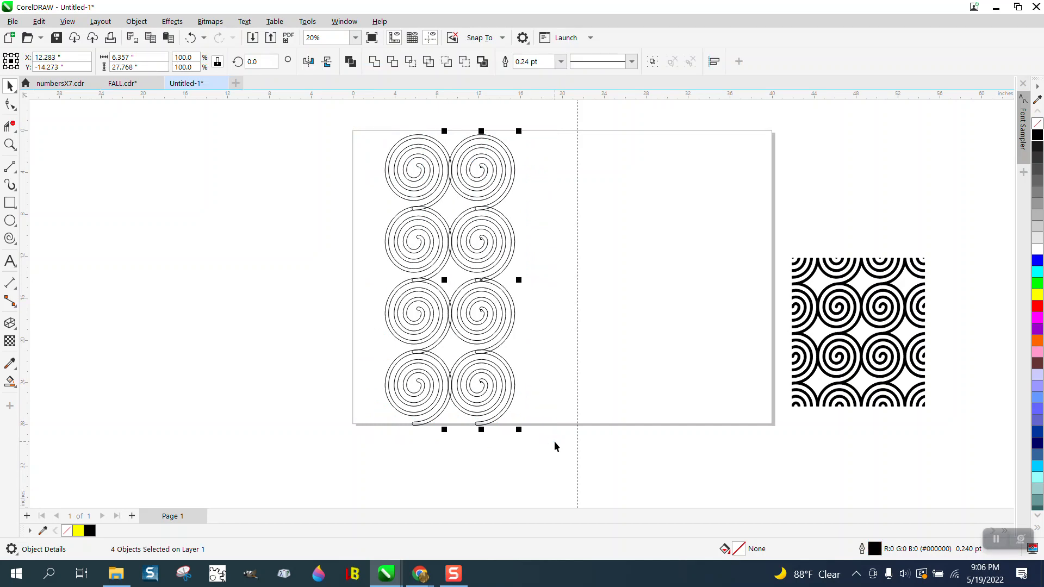
key("ctrl+d")
key("Right")
key("ctrl+d")
key("Right")
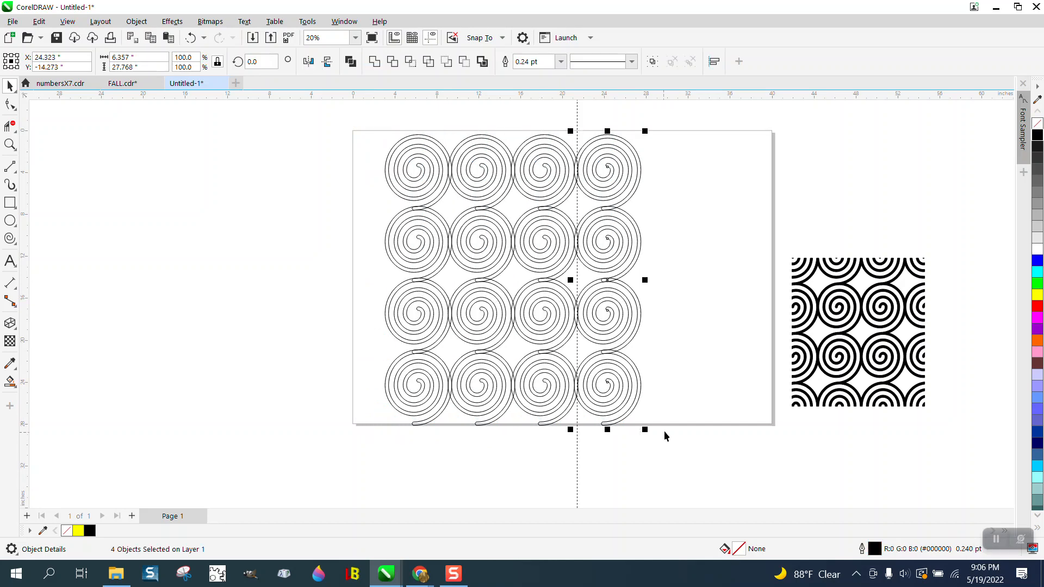
Step: Weld all sixteen spirals into a single curve
left_click_drag(356, 118, 705, 468)
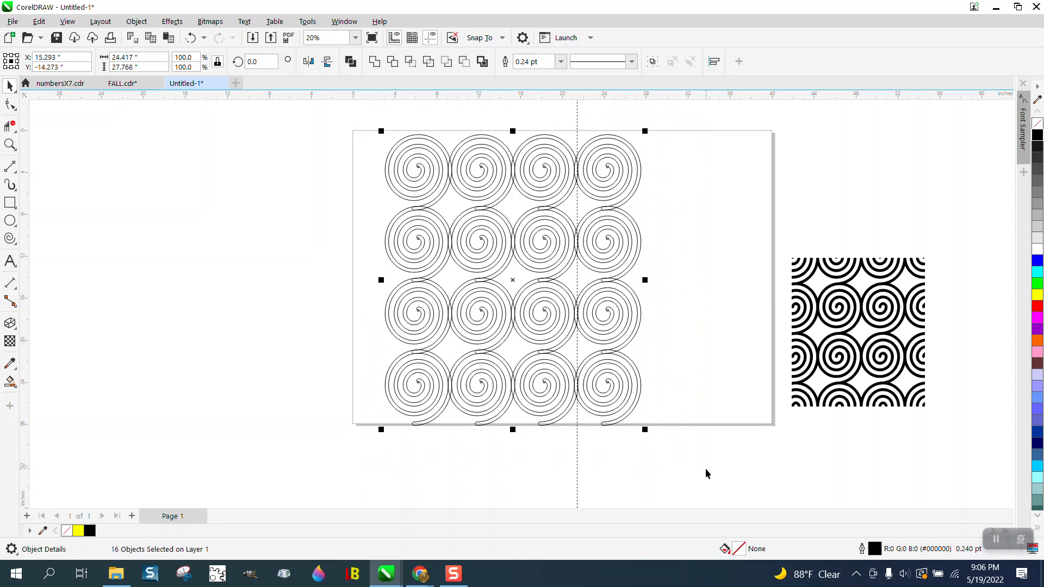
left_click(374, 62)
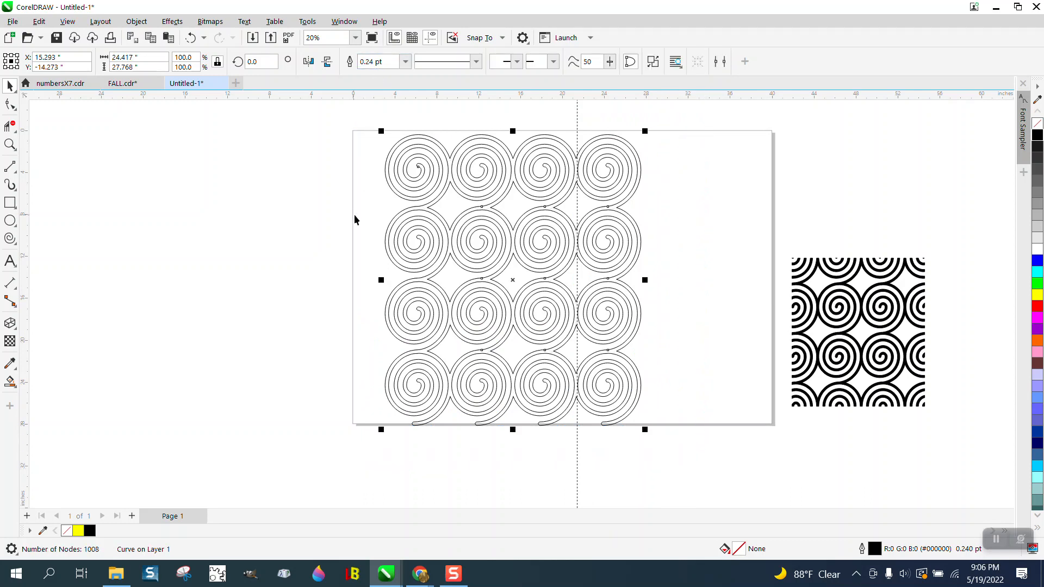
Step: Fill the welded spiral pattern using Smart Fill with blue and no outline
right_click(18, 391)
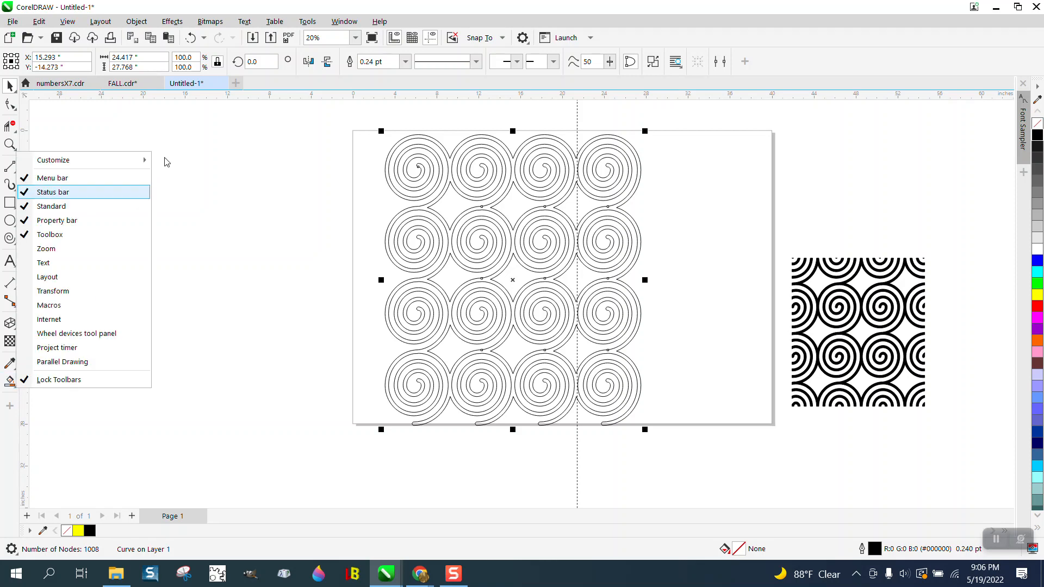
left_click(10, 382)
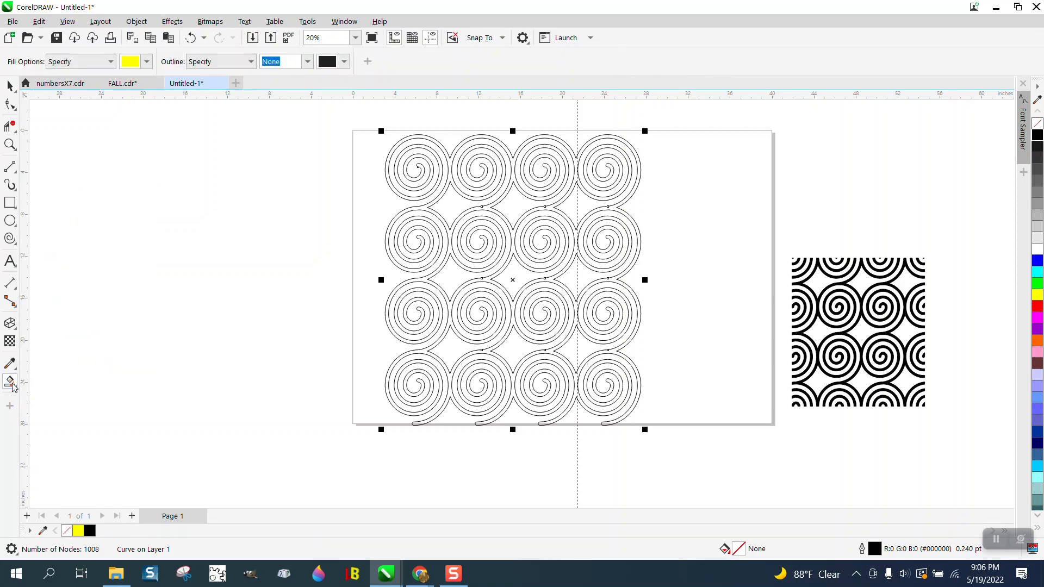
left_click(147, 61)
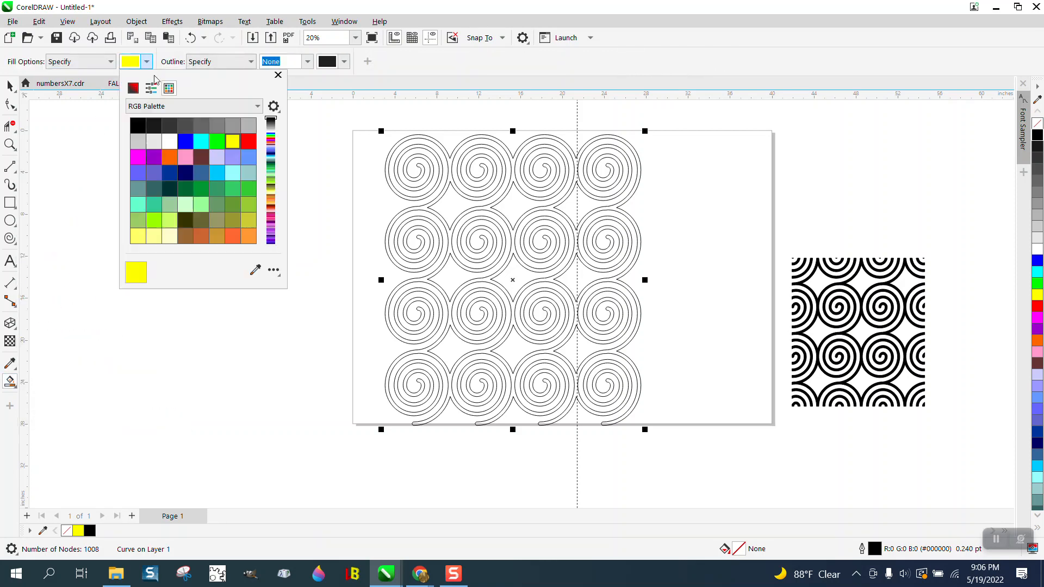
left_click(185, 142)
left_click(449, 162)
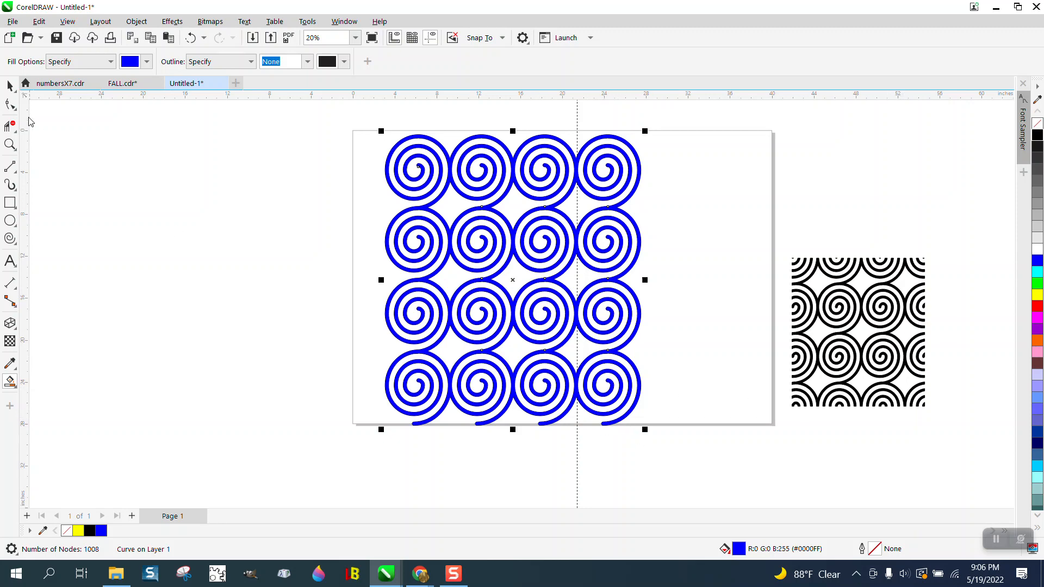
left_click(10, 85)
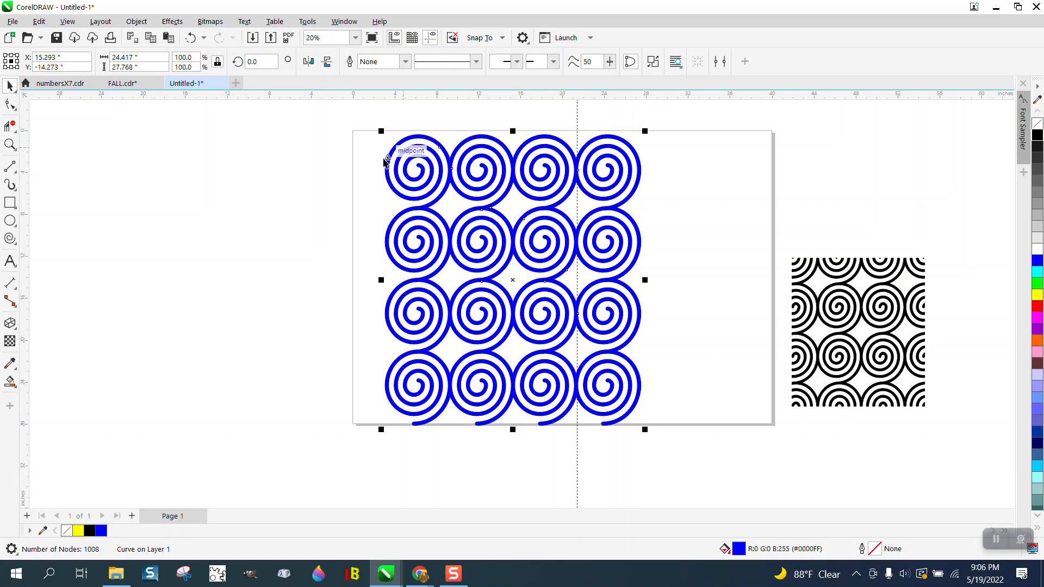
Step: Draw a rectangle about 17.64 by 20.97 inches spanning the centres of the four corner spirals
left_click(11, 204)
left_click(66, 204)
left_click_drag(415, 169, 603, 388)
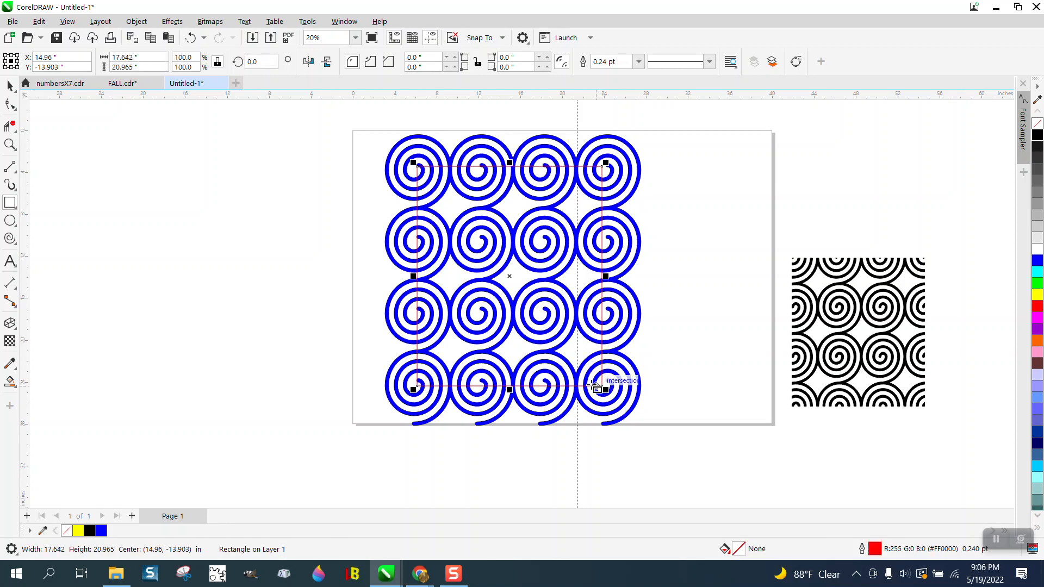
Step: Intersect the rectangle with the spiral pattern and move the resulting cropped piece off the page to the left
left_click(9, 86)
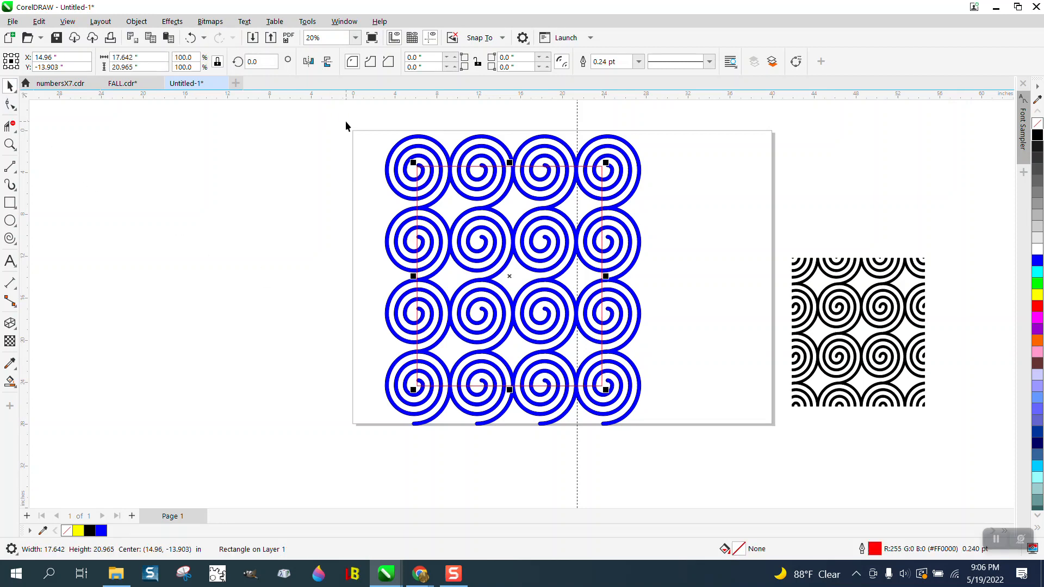
left_click_drag(346, 126, 738, 448)
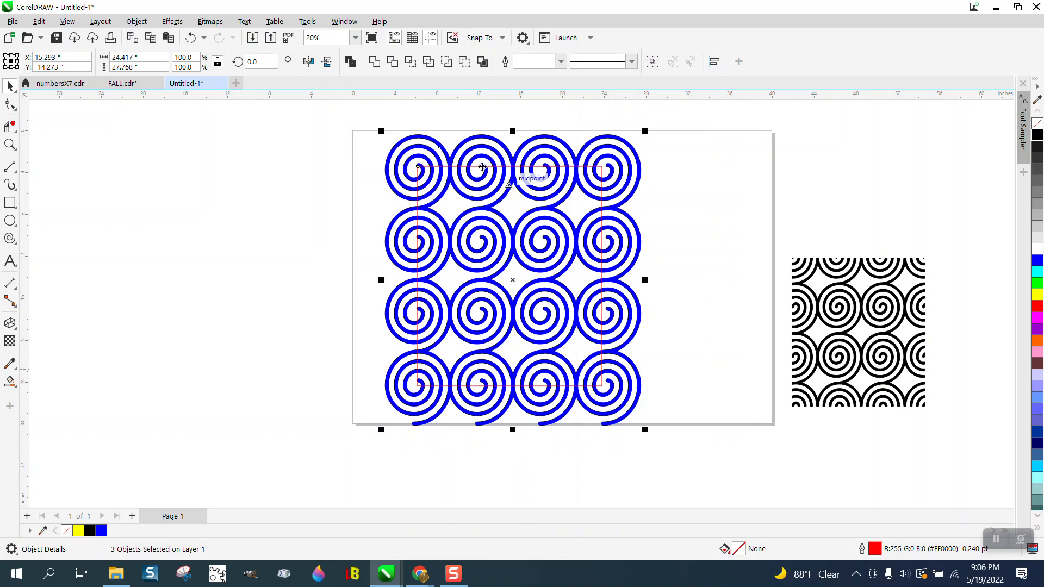
left_click(411, 61)
left_click_drag(510, 277, 225, 278)
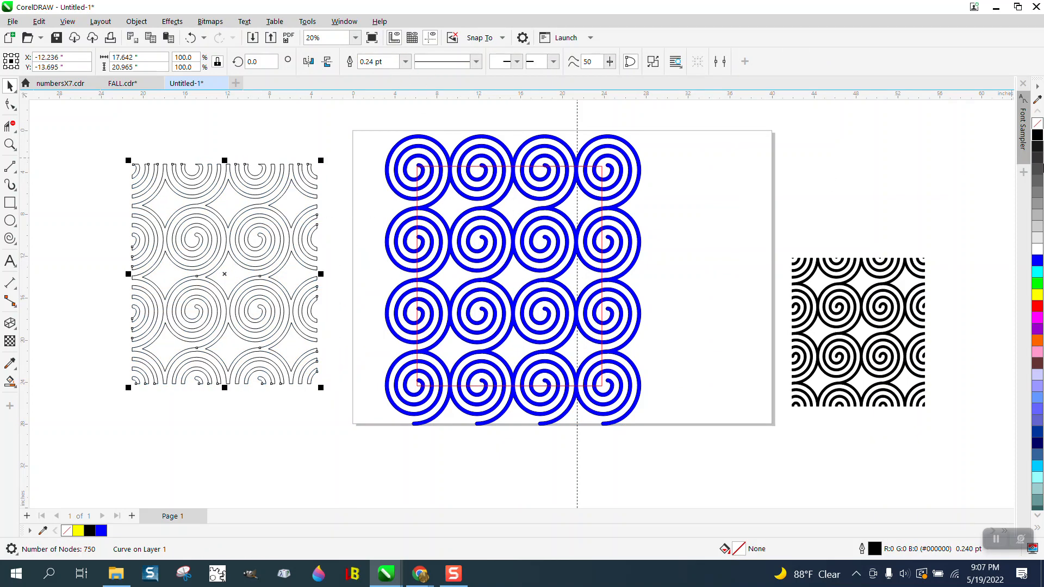
Step: Try blue and black fills on the cropped pattern, settle on red, and remove its outline
left_click(1039, 260)
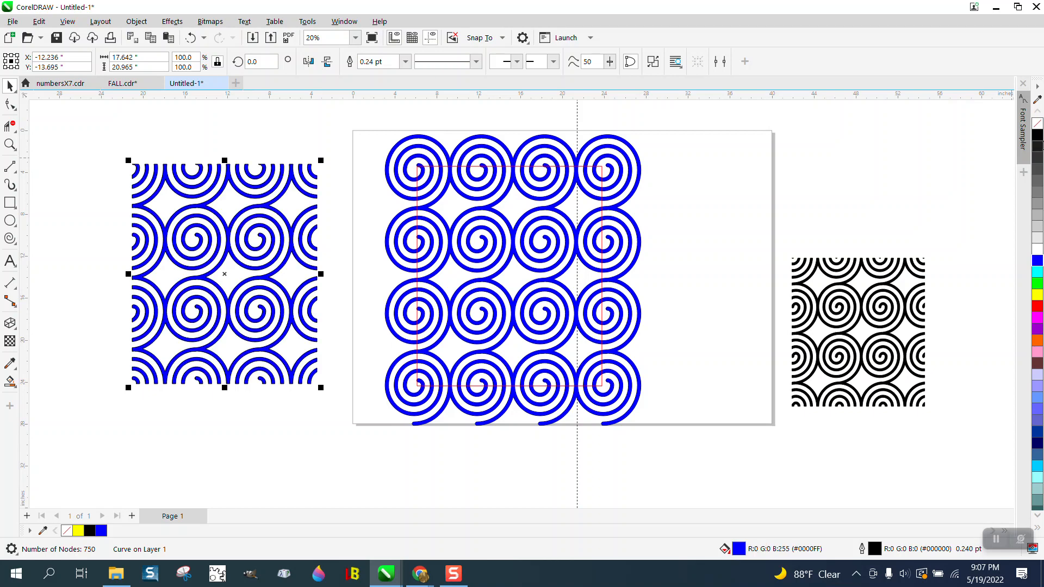
left_click(1038, 136)
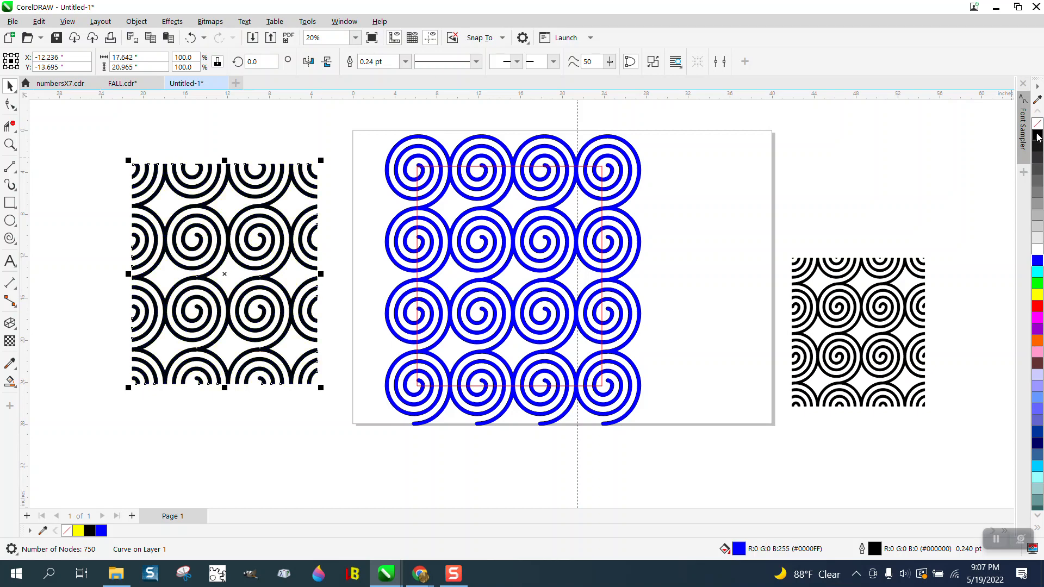
left_click(1037, 306)
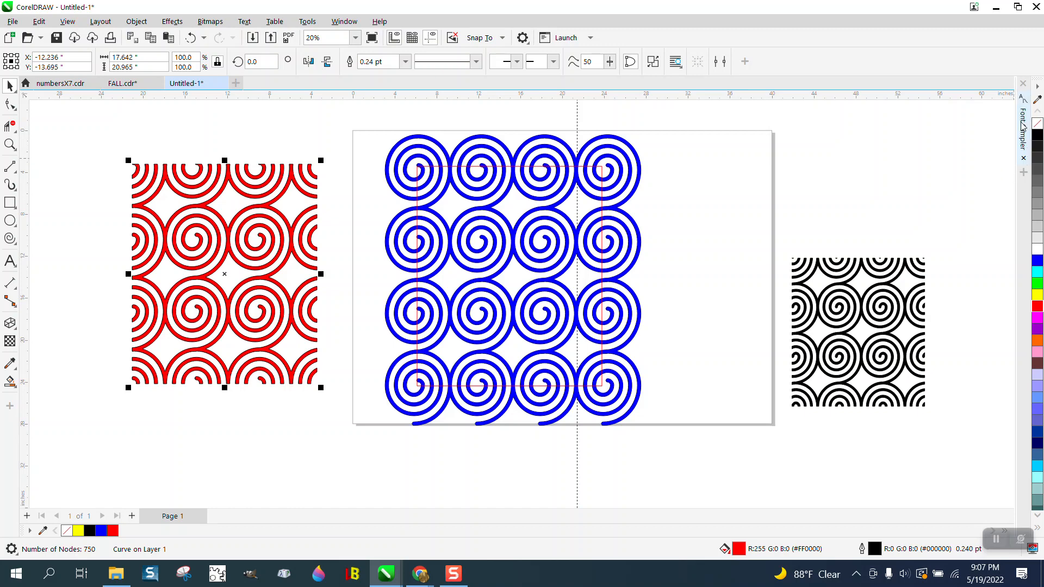
right_click(1037, 124)
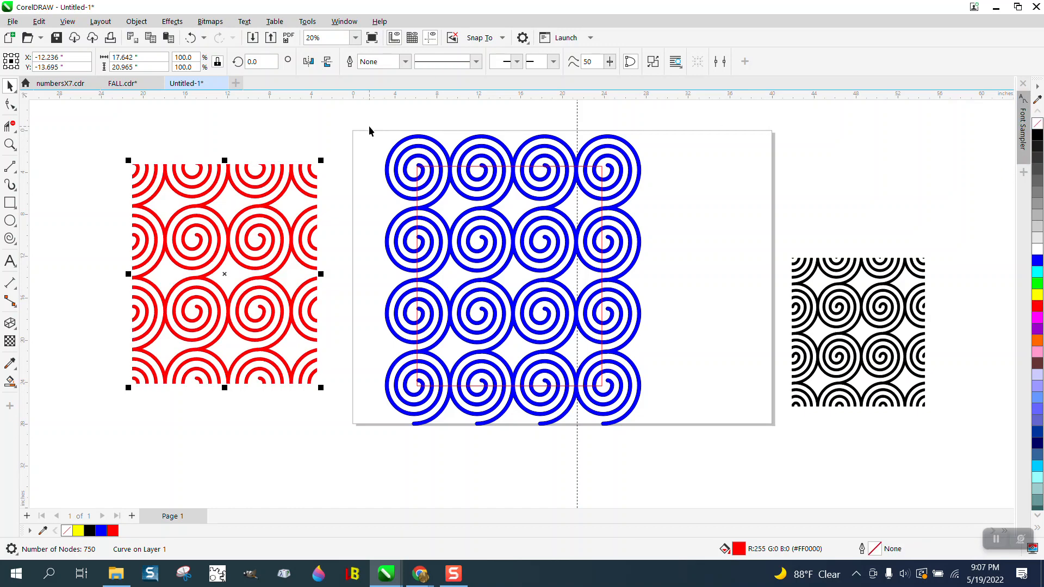